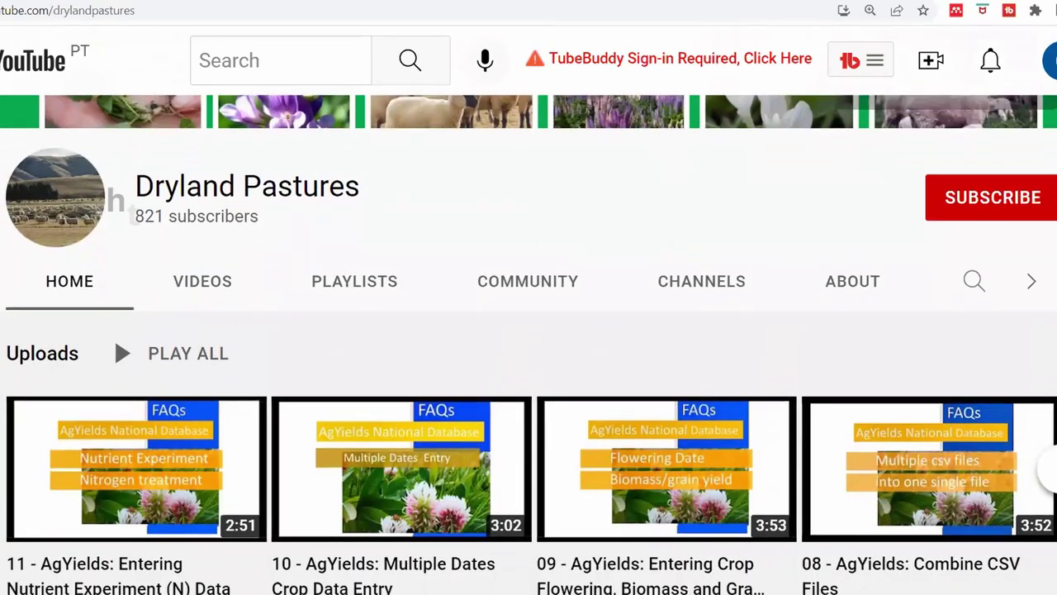
Step: Page through the uploaded videos from 07–04 to 03–01, then back to the newest, 11–08
scroll(529, 347, down, 1)
click(1047, 392)
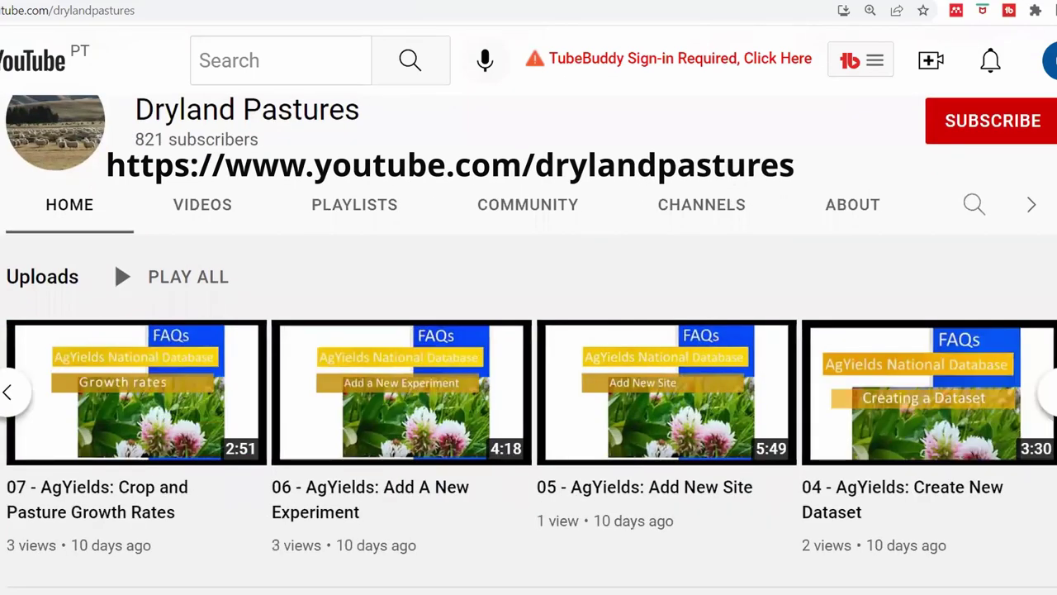
click(1047, 392)
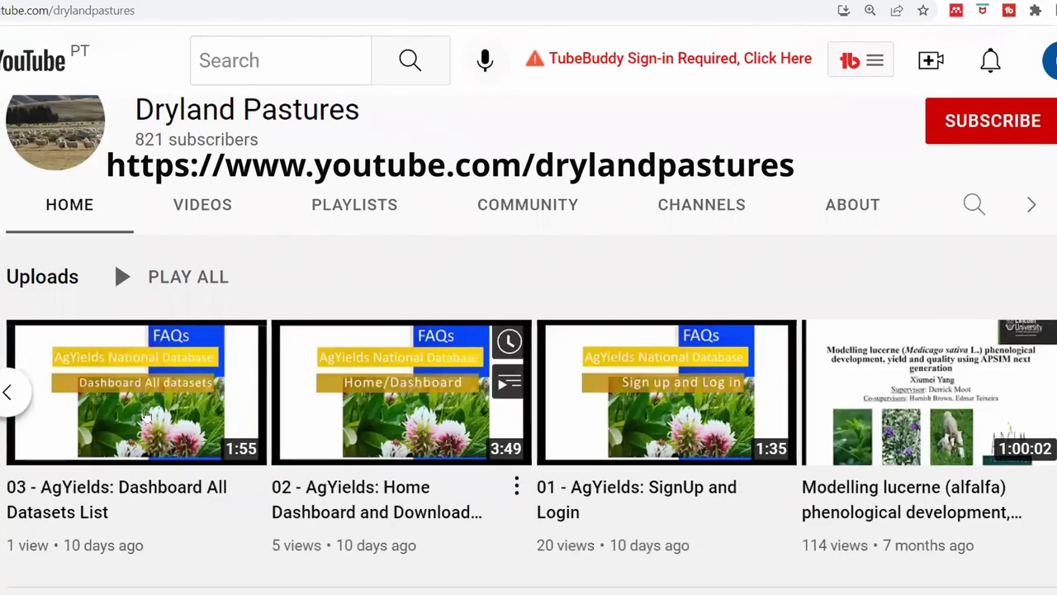
click(7, 392)
click(5, 395)
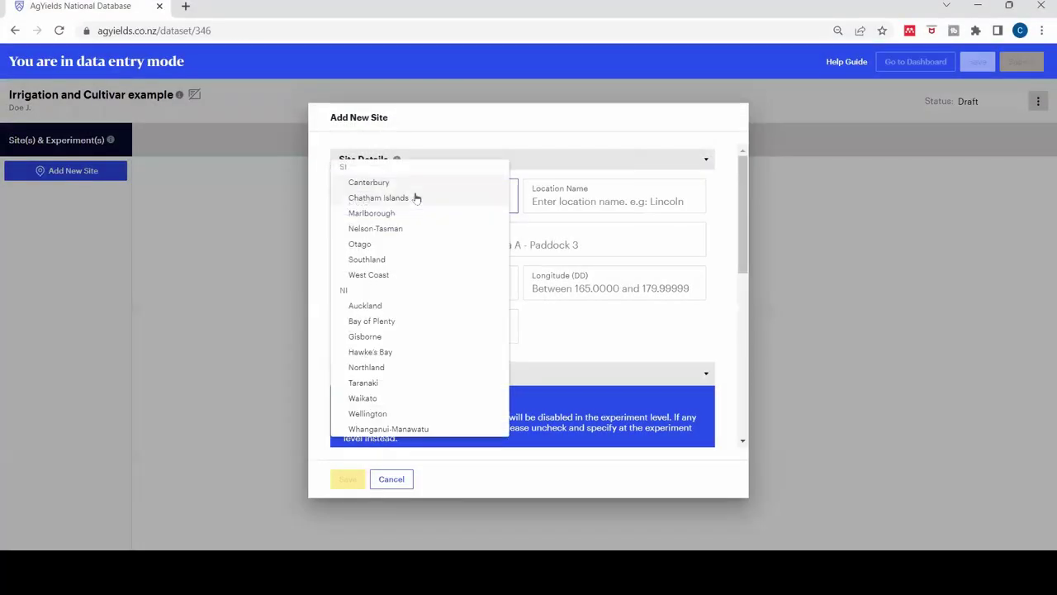
Step: Set the site's region to Canterbury and its name to 'Example'
click(409, 182)
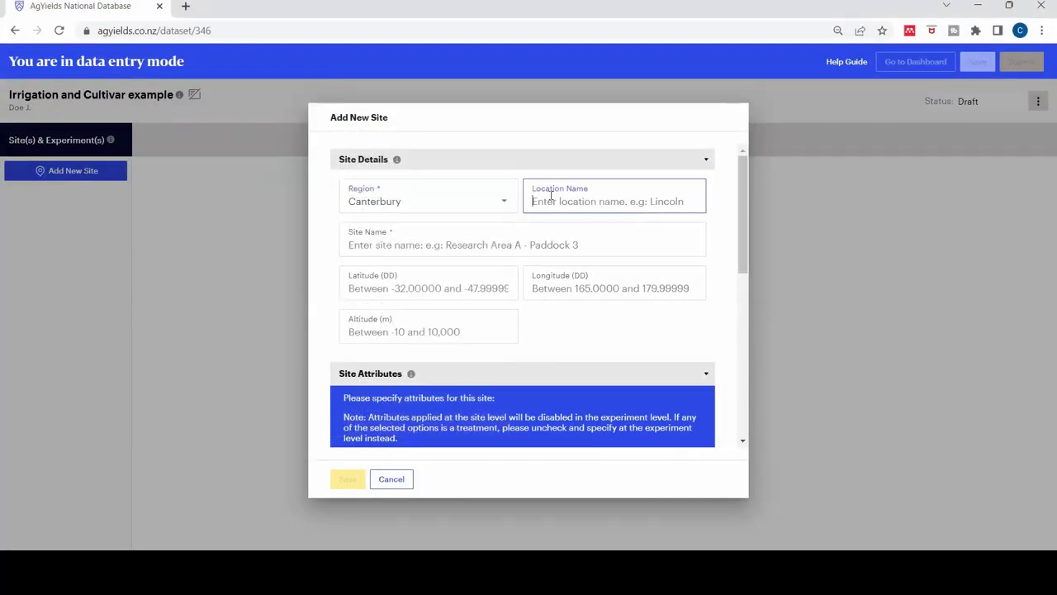
click(504, 245)
text(Examp)
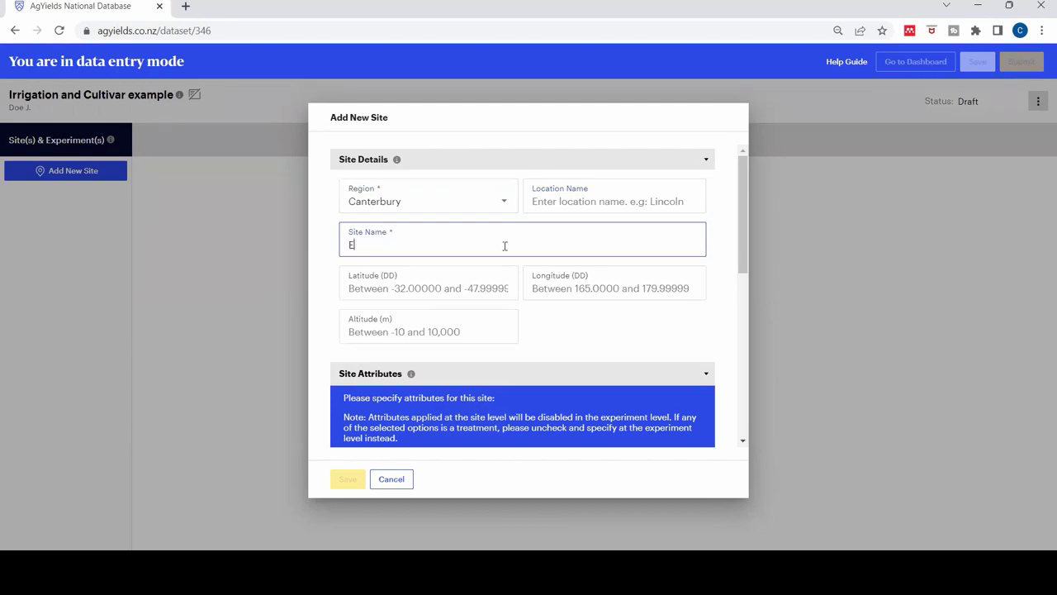
text(le)
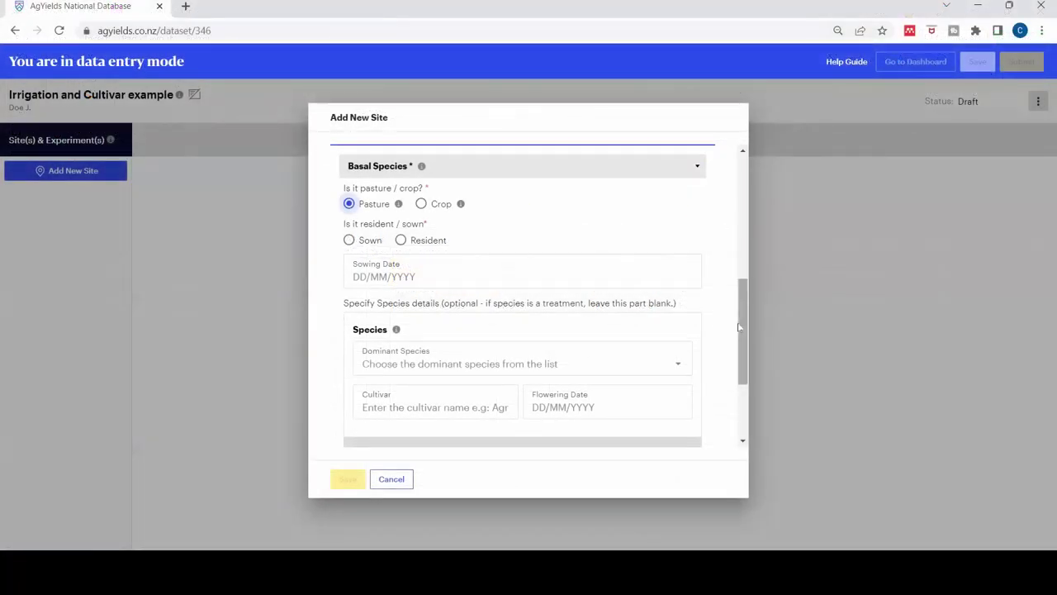
scroll(750, 277, up, 2)
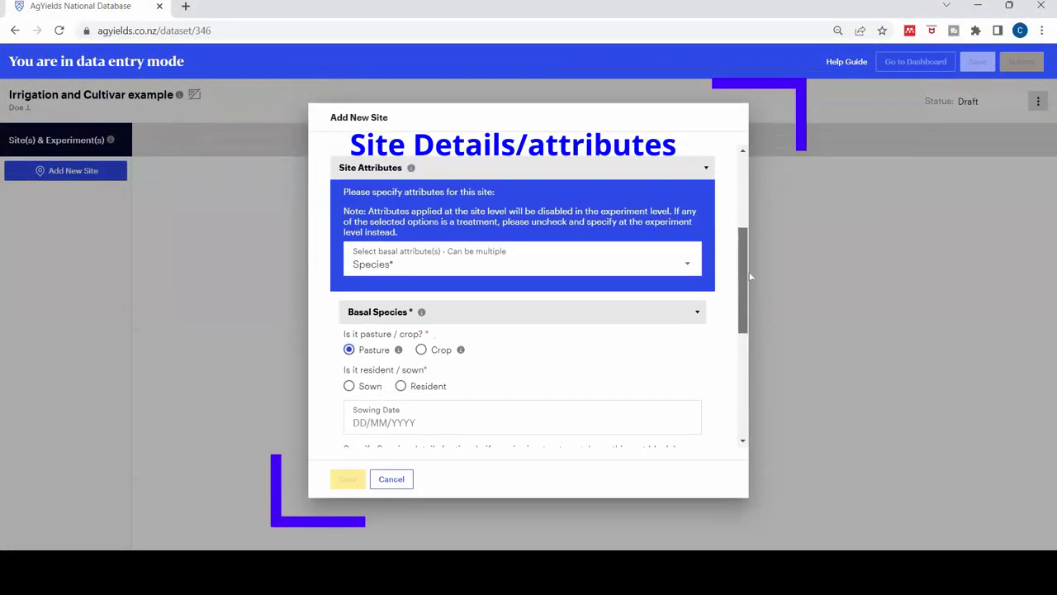
click(690, 265)
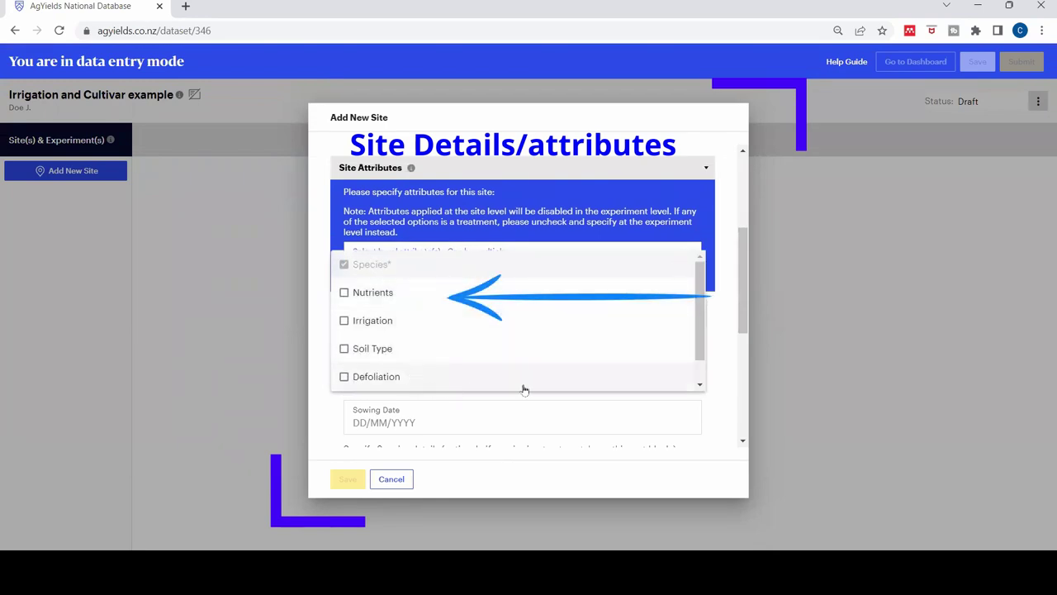
scroll(696, 353, down, 1)
click(720, 361)
scroll(743, 334, down, 1)
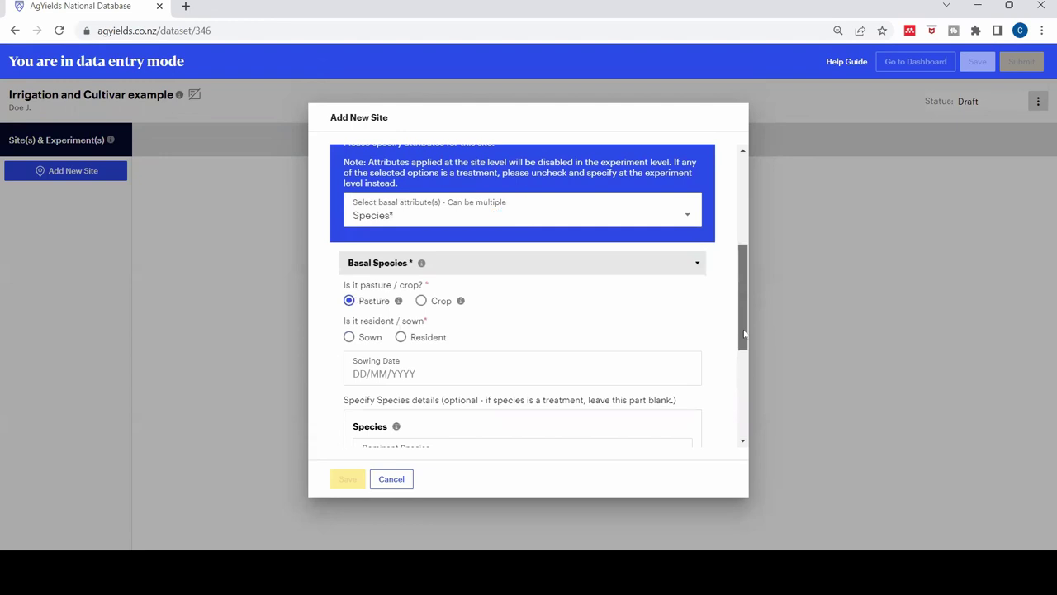
drag(744, 334, 749, 361)
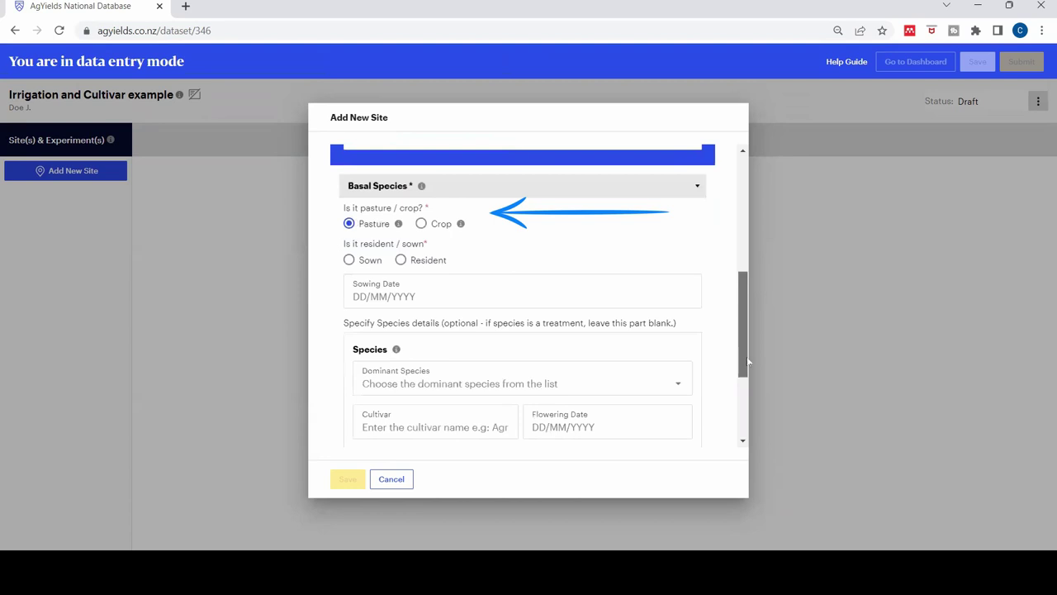
drag(749, 361, 749, 399)
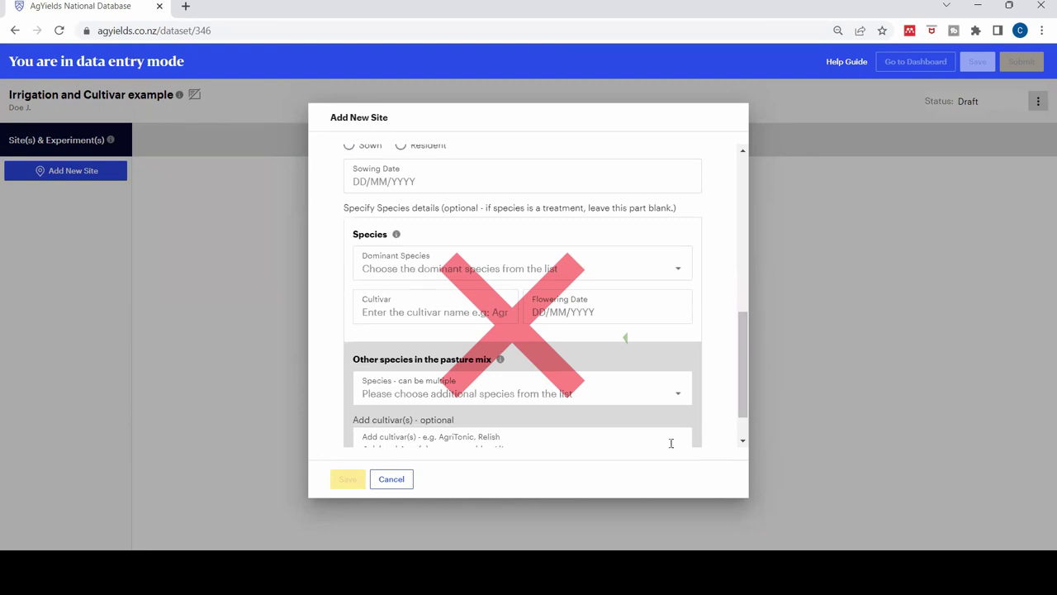
drag(747, 410, 746, 429)
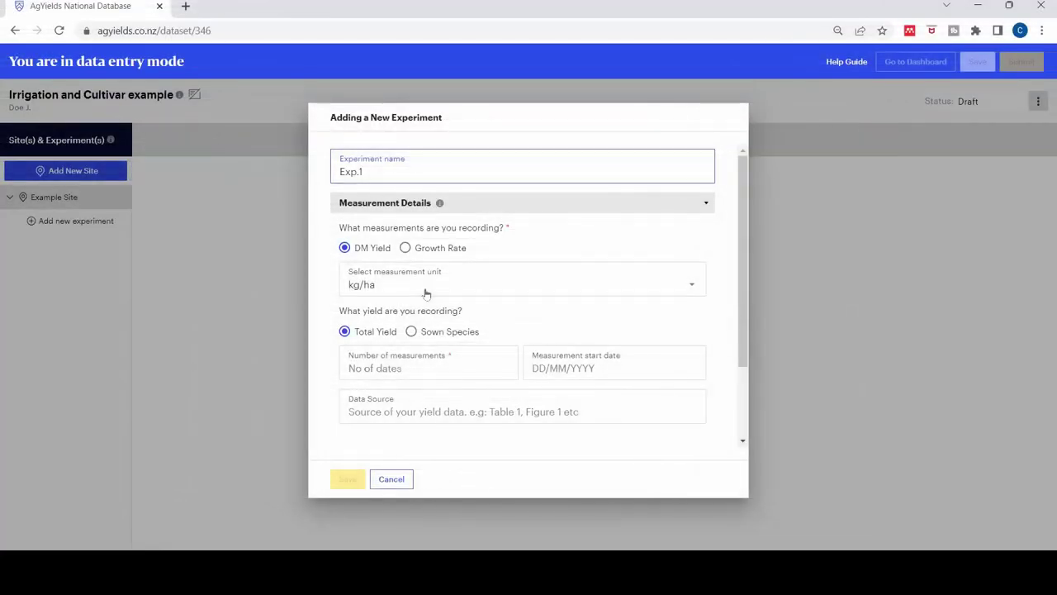
Step: Switch Exp.1 to Sown Species yield, with 1 measurement and data source 'Table 2'
click(409, 332)
click(409, 364)
text(1)
scroll(510, 374, down, 1)
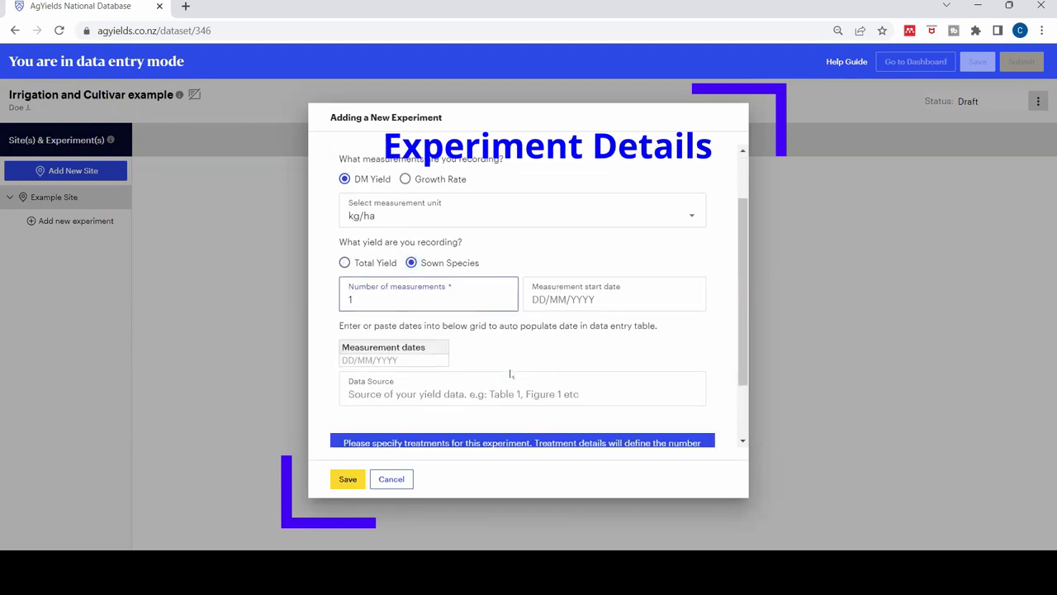
click(511, 389)
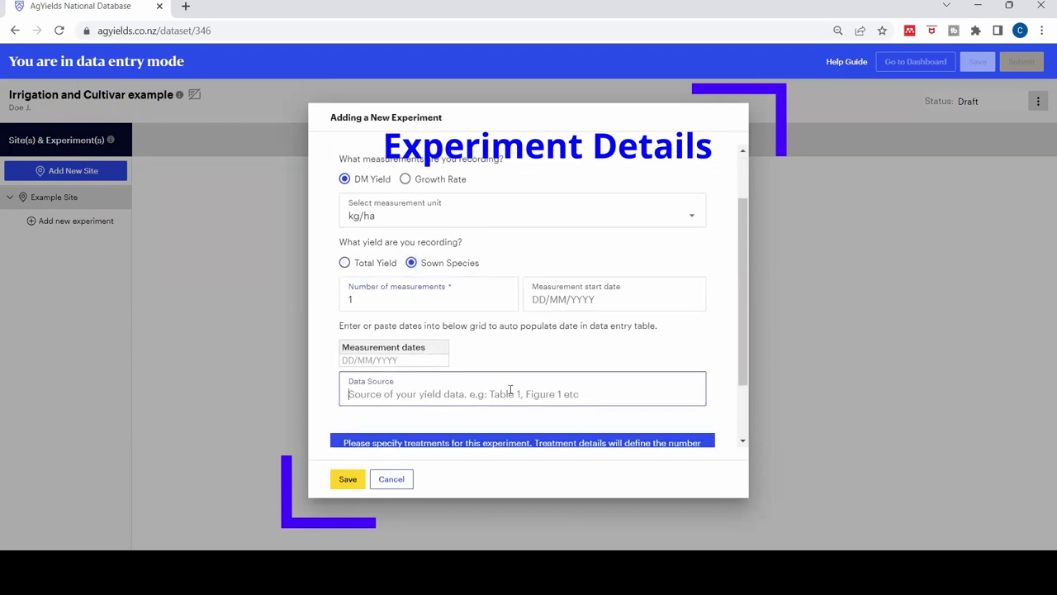
text(Table)
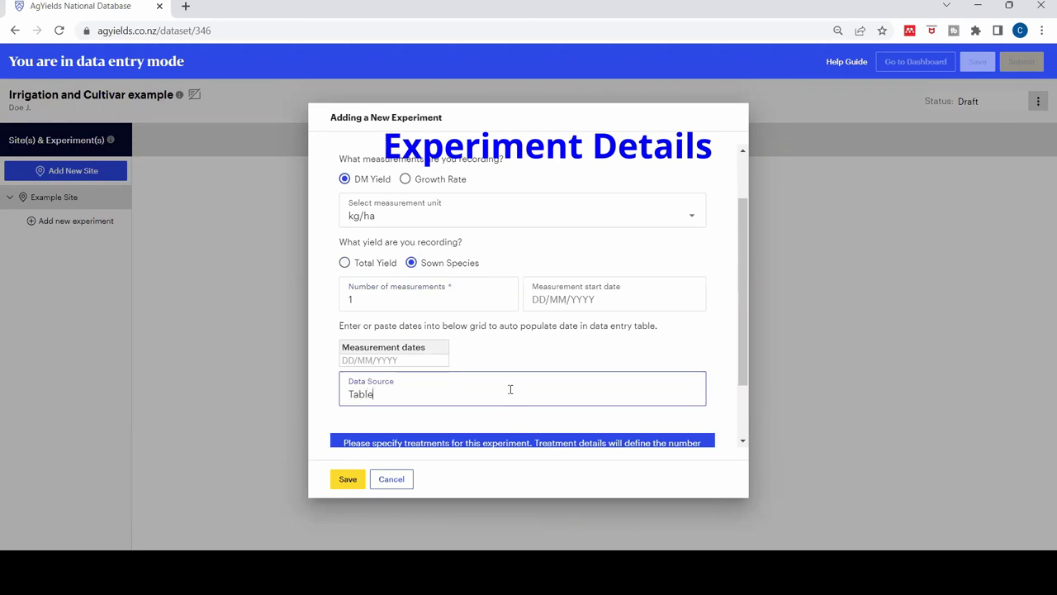
text( 2)
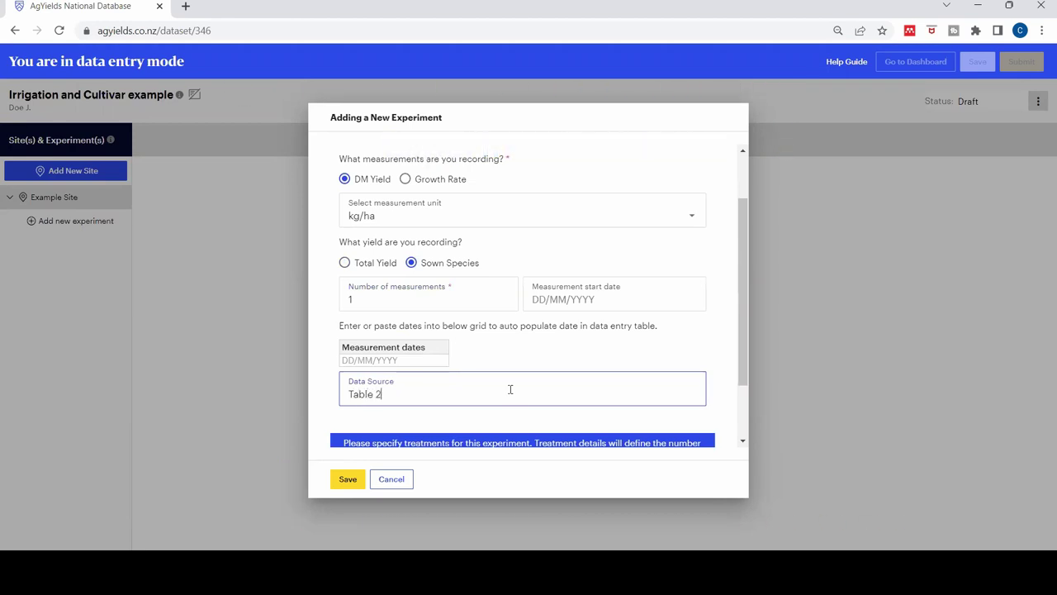
scroll(535, 366, down, 1)
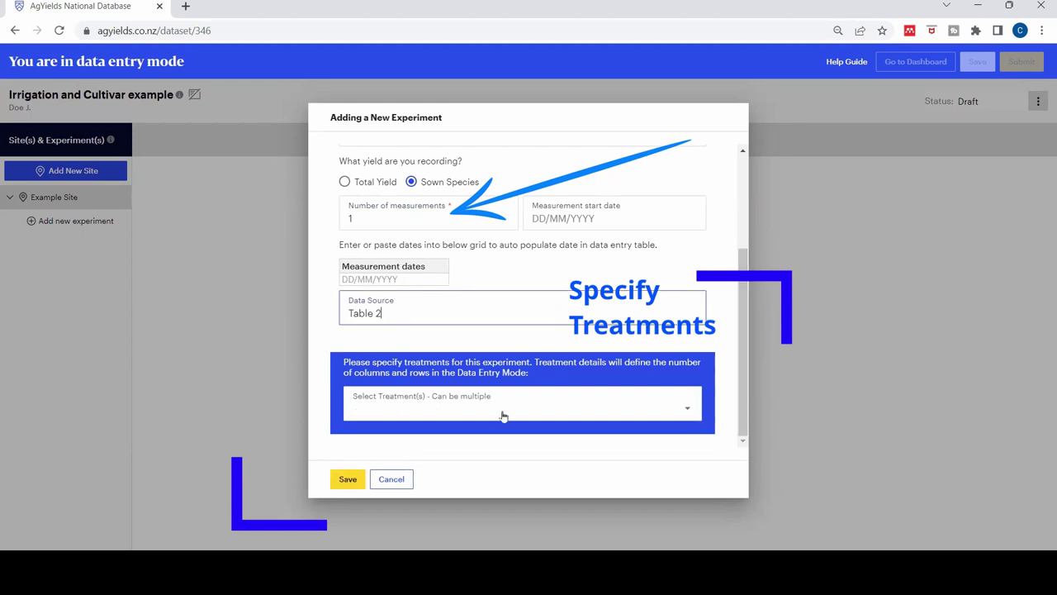
Step: Select Irrigation and Species as the experiment's treatments
click(500, 410)
click(408, 440)
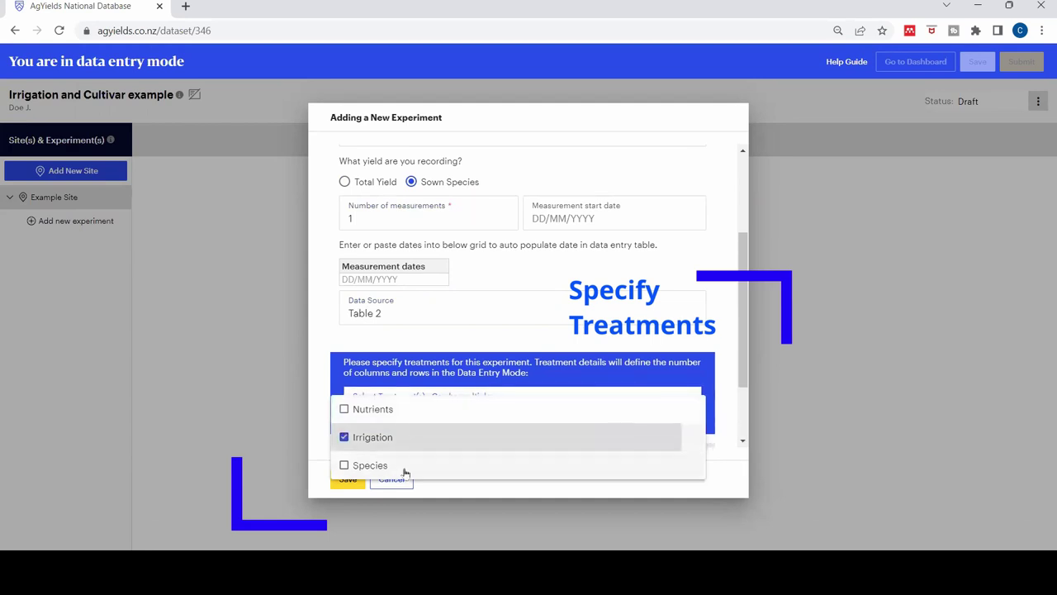
click(365, 468)
click(736, 297)
Step: Give irrigation 2 levels: 0 and 300 mm/yr
drag(736, 297, 742, 417)
text(2)
click(408, 230)
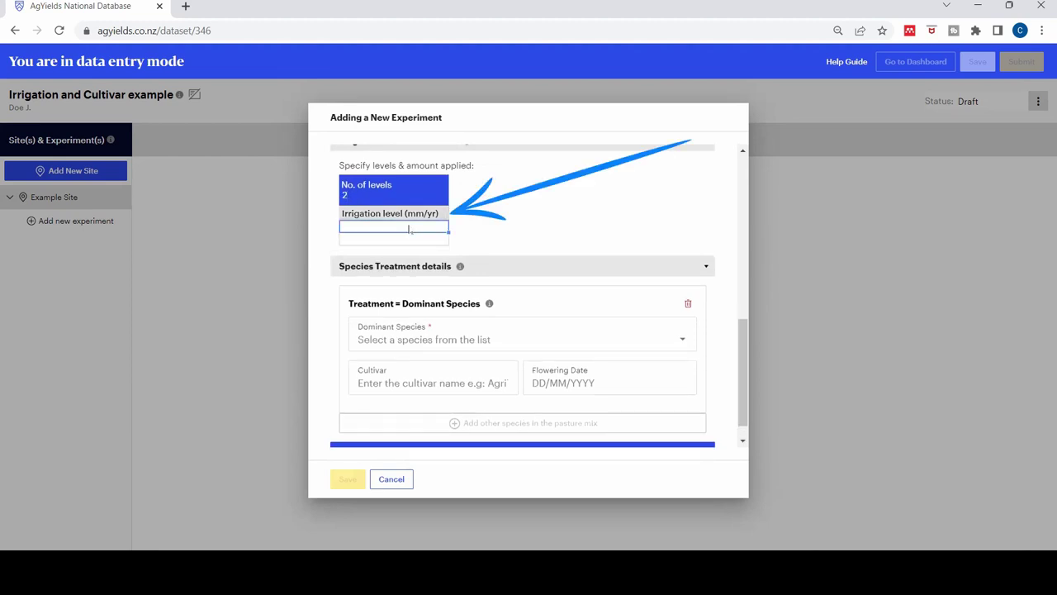
text(0)
click(408, 238)
text(300)
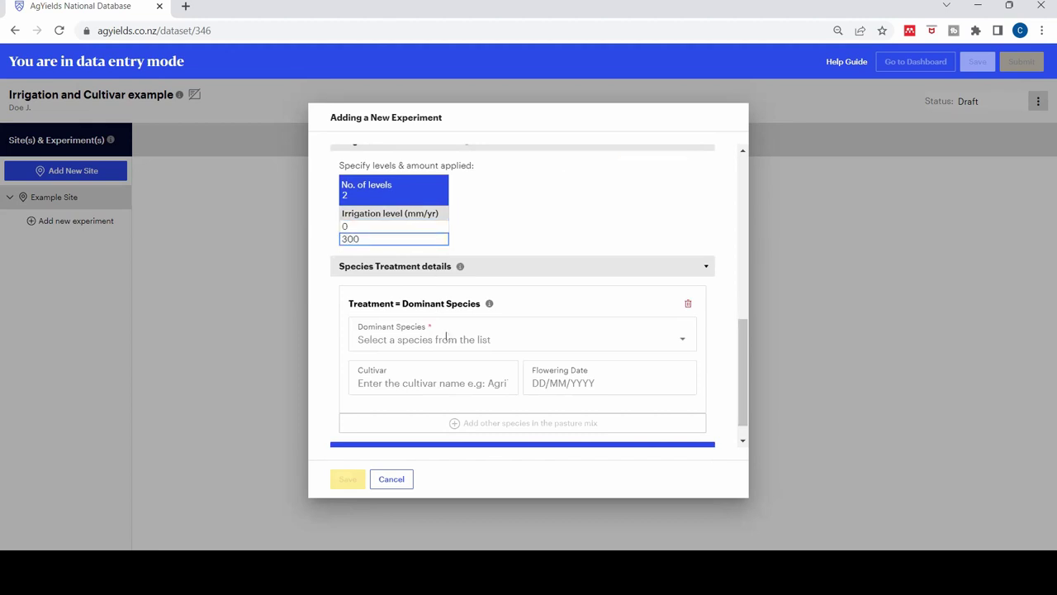
Step: Make Perennial ryegrass cultivar Ruanui the first dominant species
scroll(746, 351, down, 1)
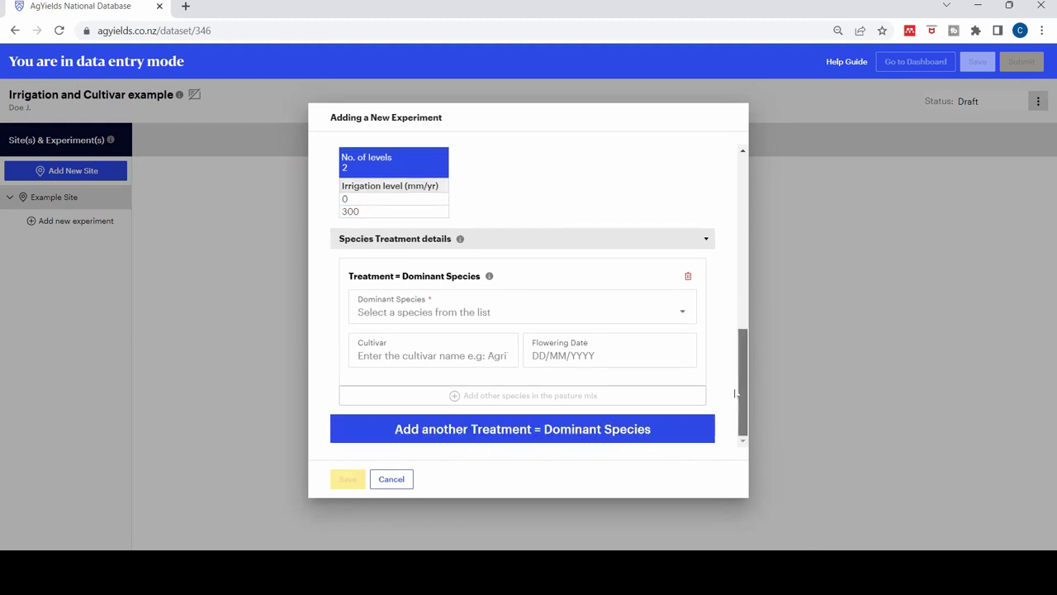
click(580, 314)
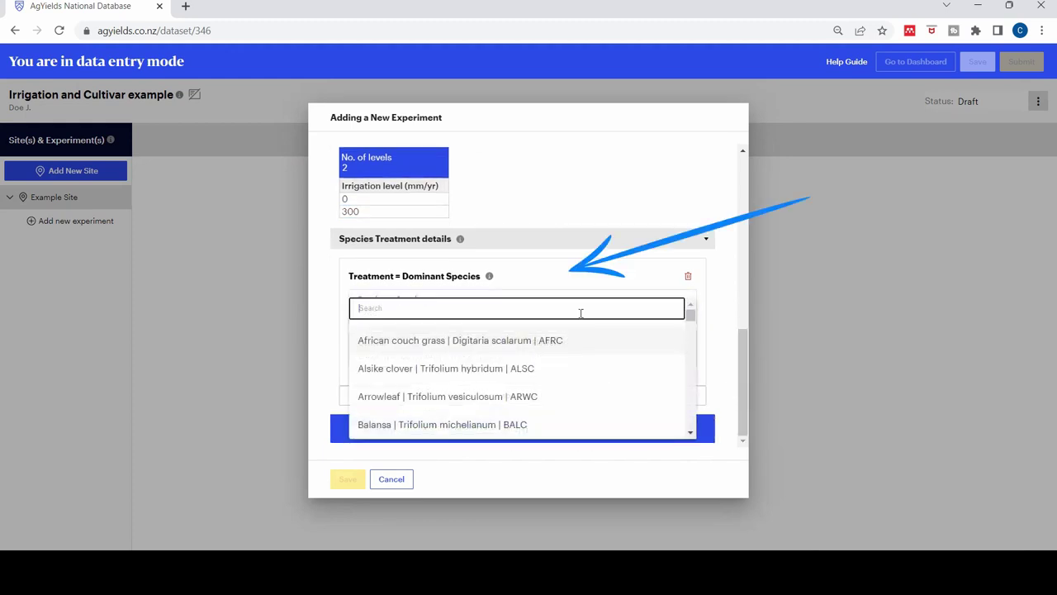
text(Per)
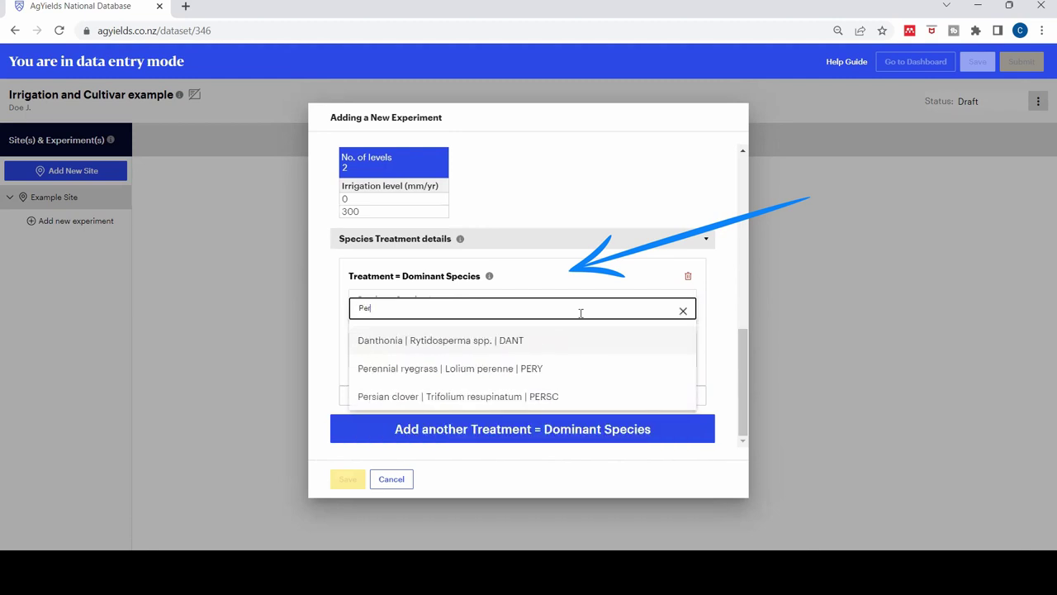
click(431, 369)
click(418, 351)
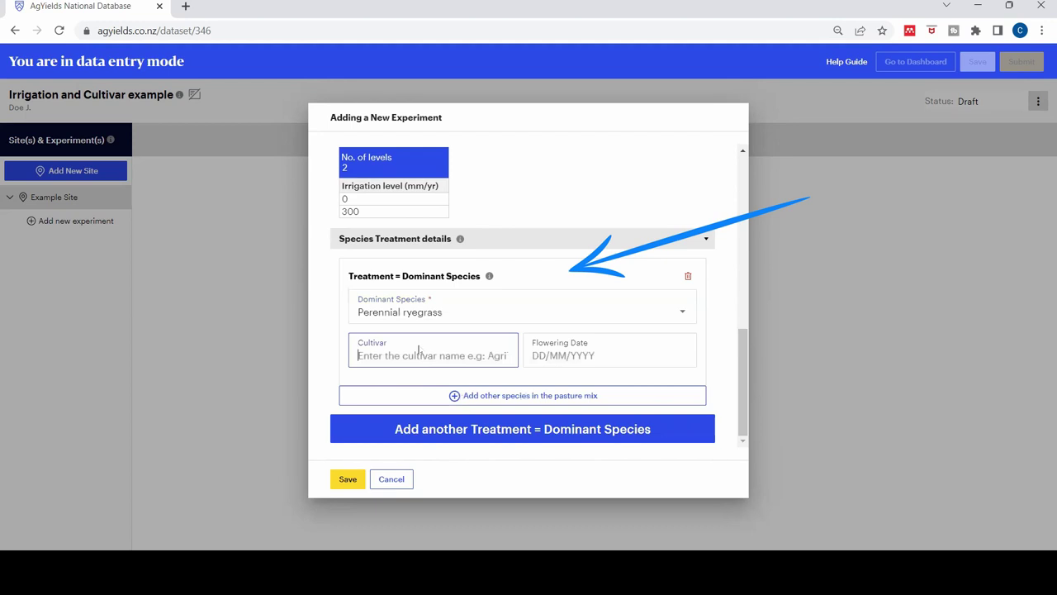
text(Ruanui)
Step: Add White clover cultivar Huia as a companion species to the ryegrass
click(479, 395)
scroll(739, 369, down, 2)
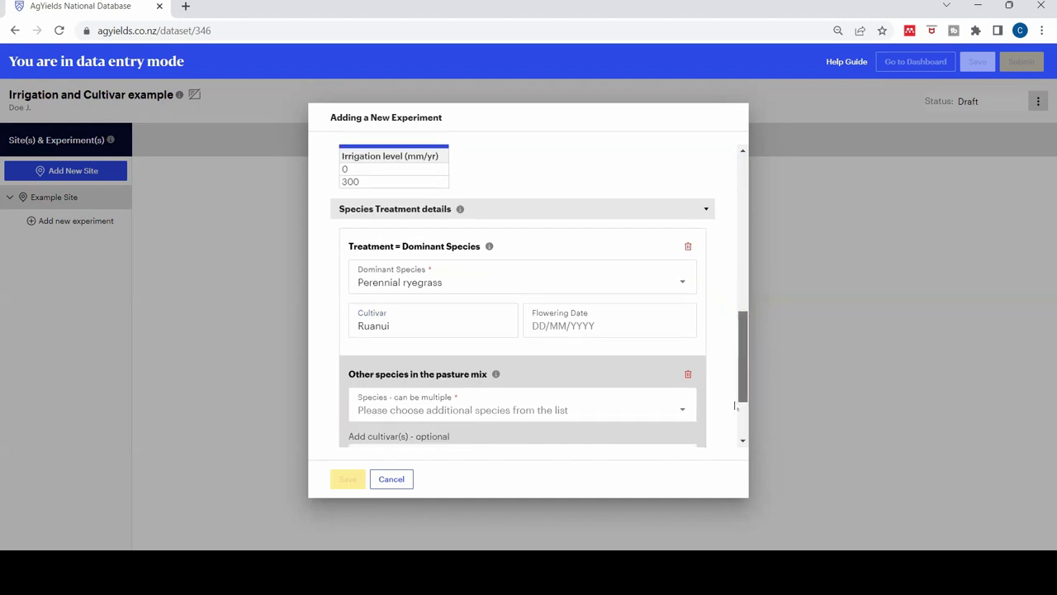
click(524, 304)
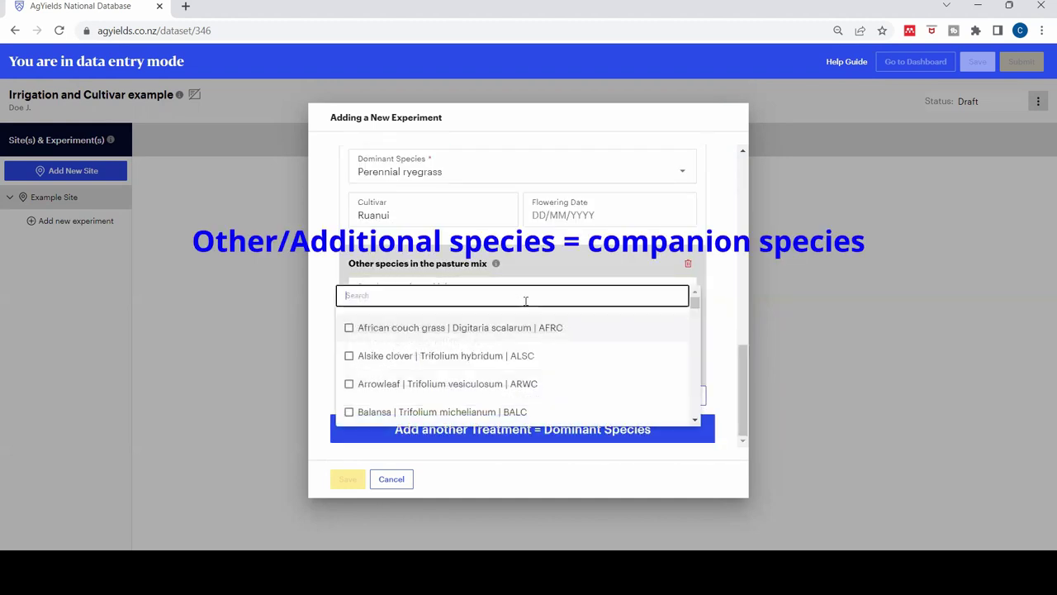
text(wc)
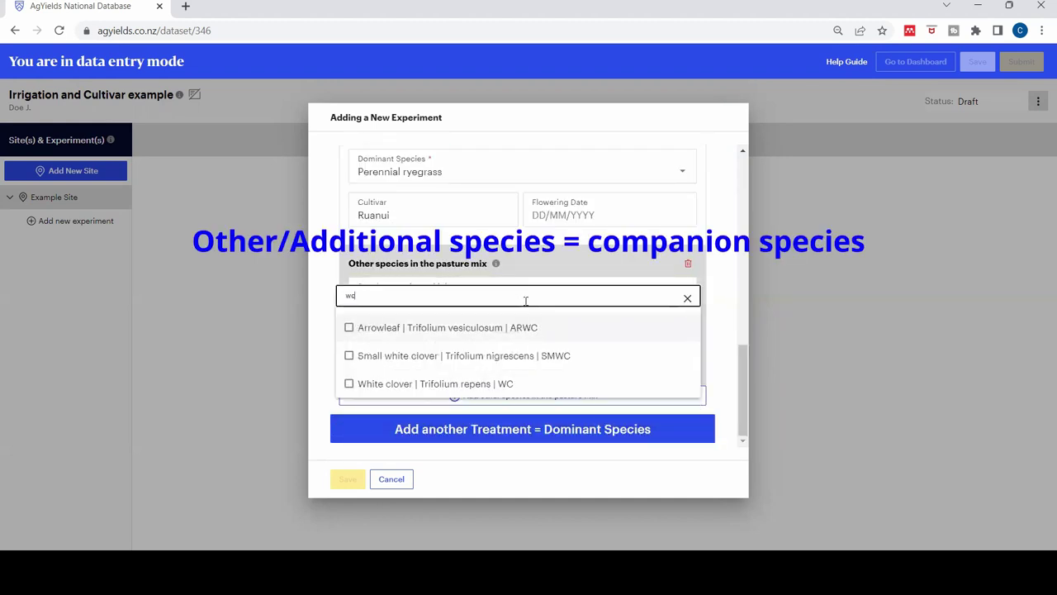
click(404, 383)
click(407, 354)
text(Huia)
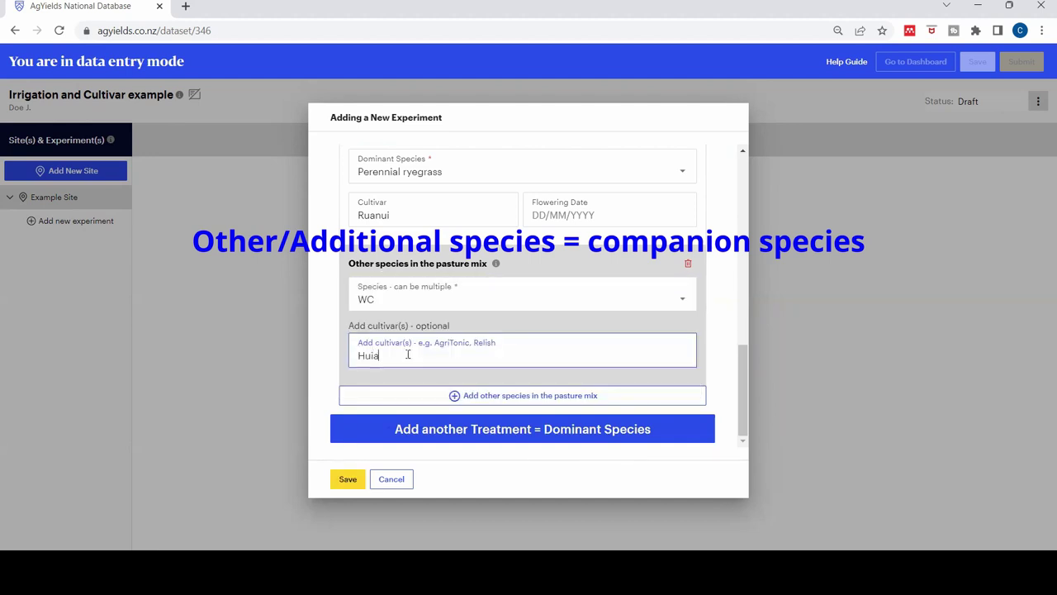
click(740, 422)
Step: Add a second dominant species treatment, Lotus cultivar Maku, and save the experiment
click(665, 434)
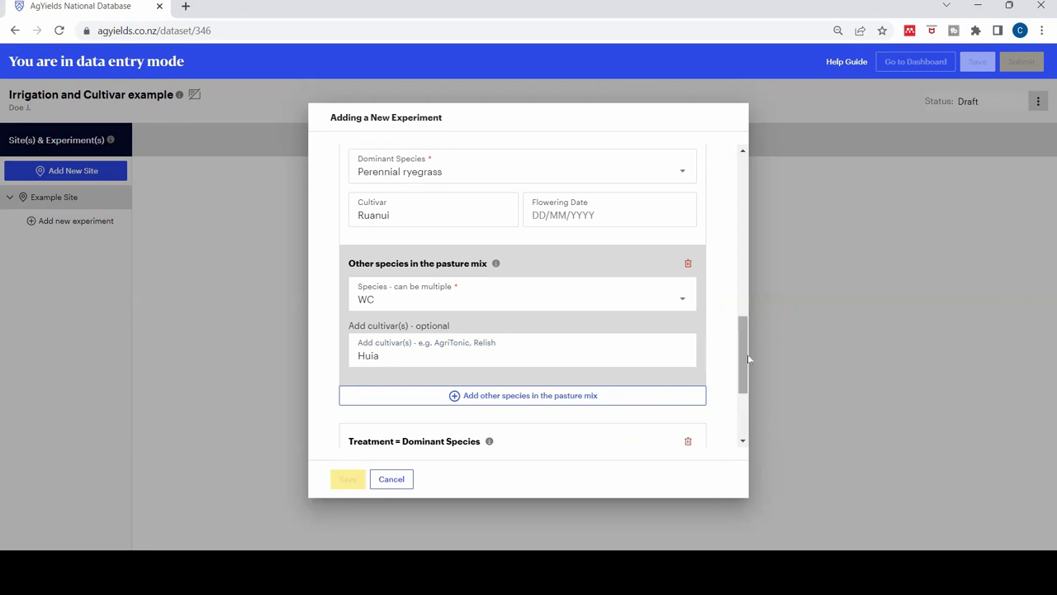
scroll(741, 355, down, 2)
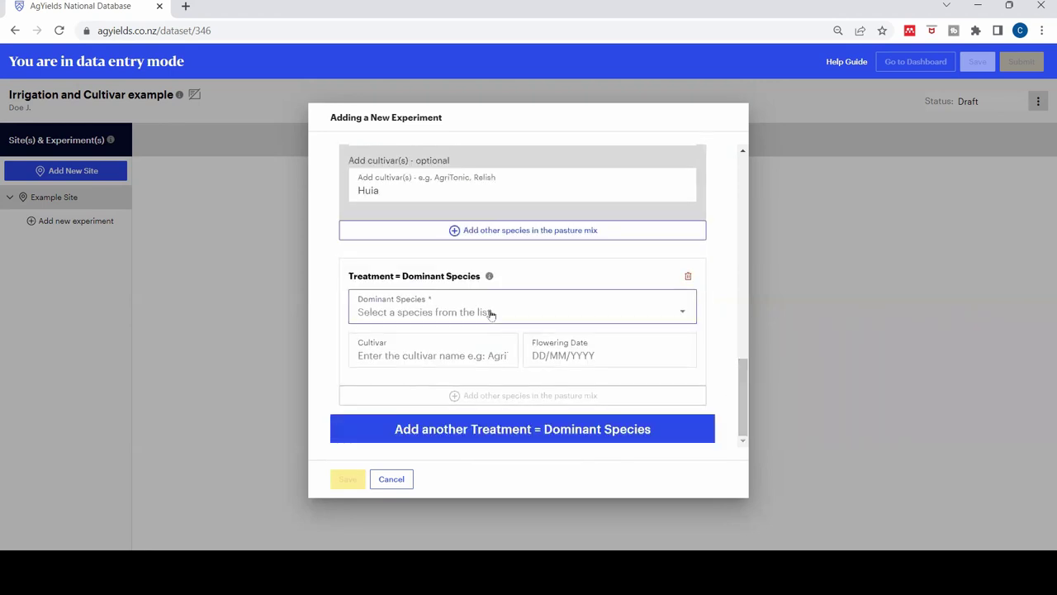
click(490, 307)
text(lotu)
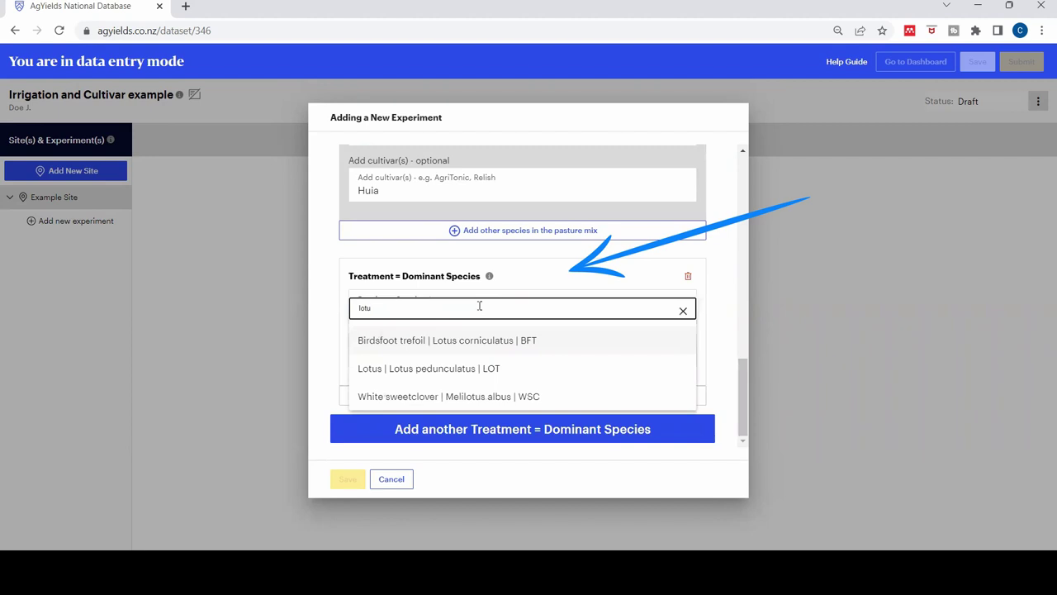
click(450, 368)
click(407, 356)
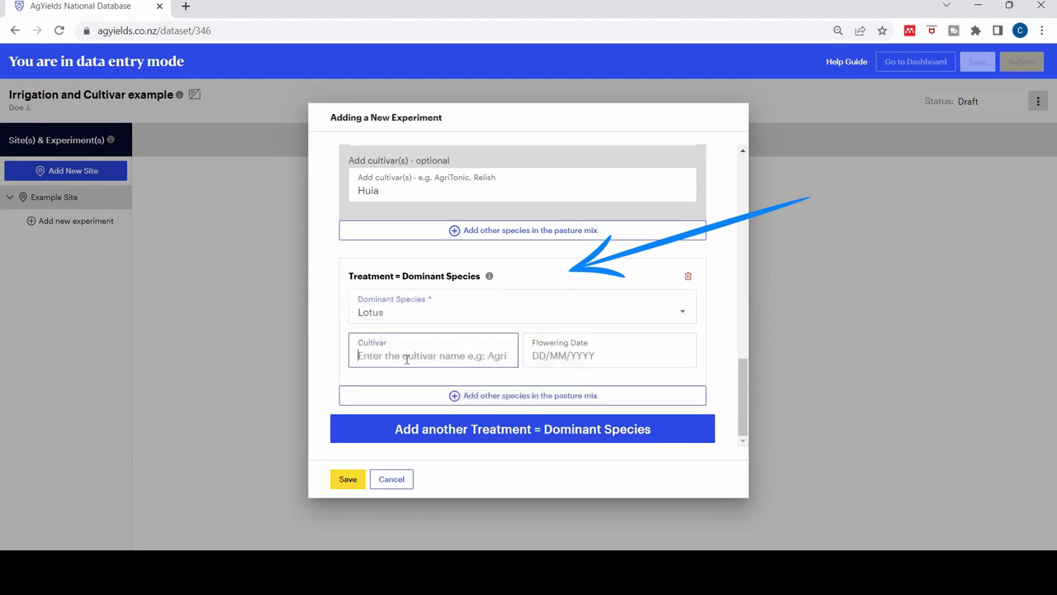
text(Maku)
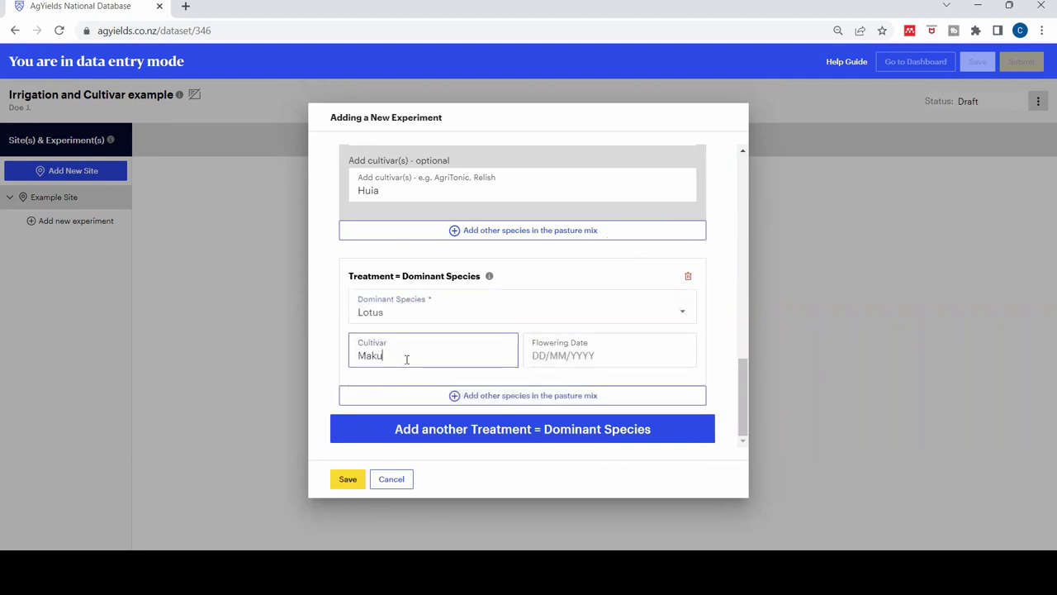
click(347, 481)
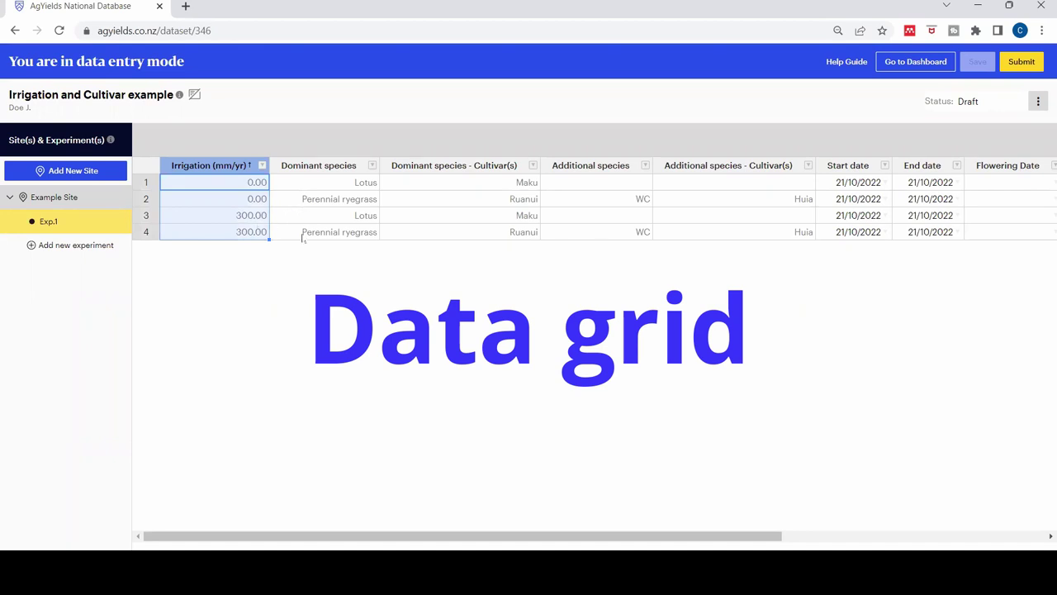
Step: Bring up the filter conditions for the Dominant species column
click(373, 166)
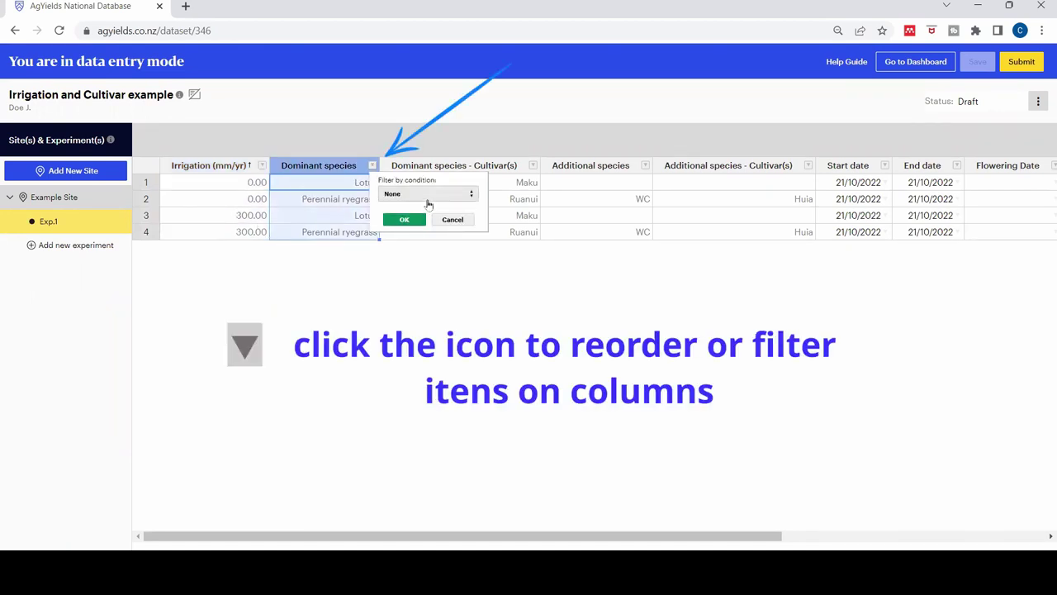
click(429, 195)
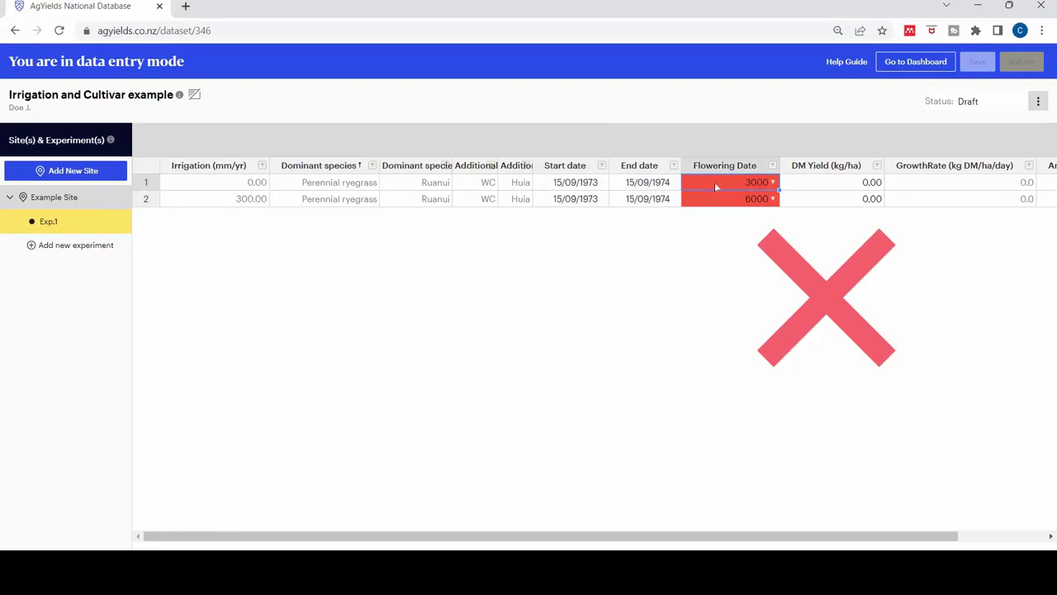
Step: Move the yields 3000 and 6000 from Flowering Date into DM Yield
key(shift+Down)
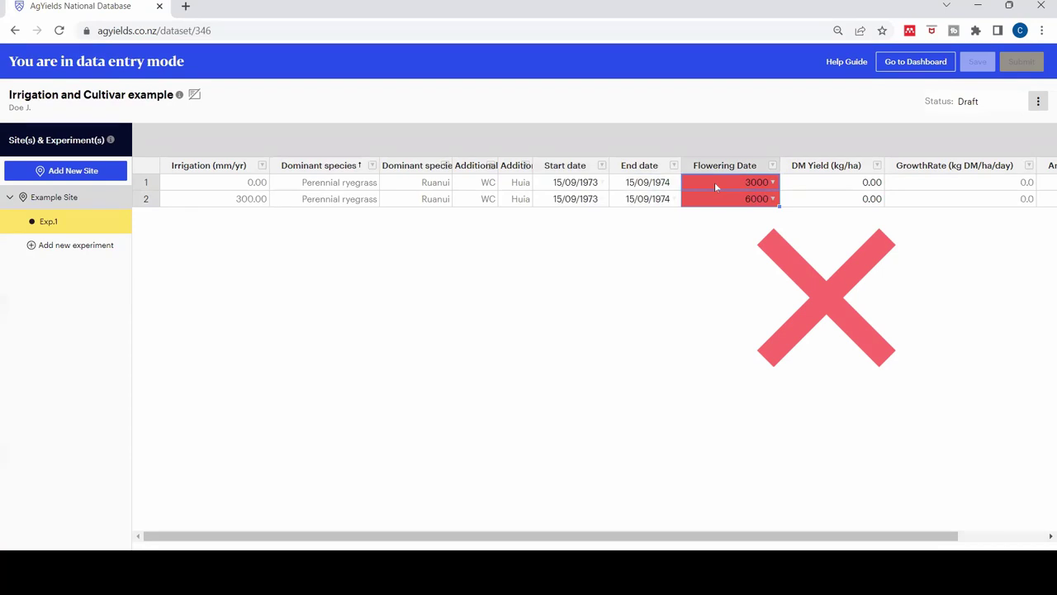
key(Delete)
click(794, 183)
key(shift+Down)
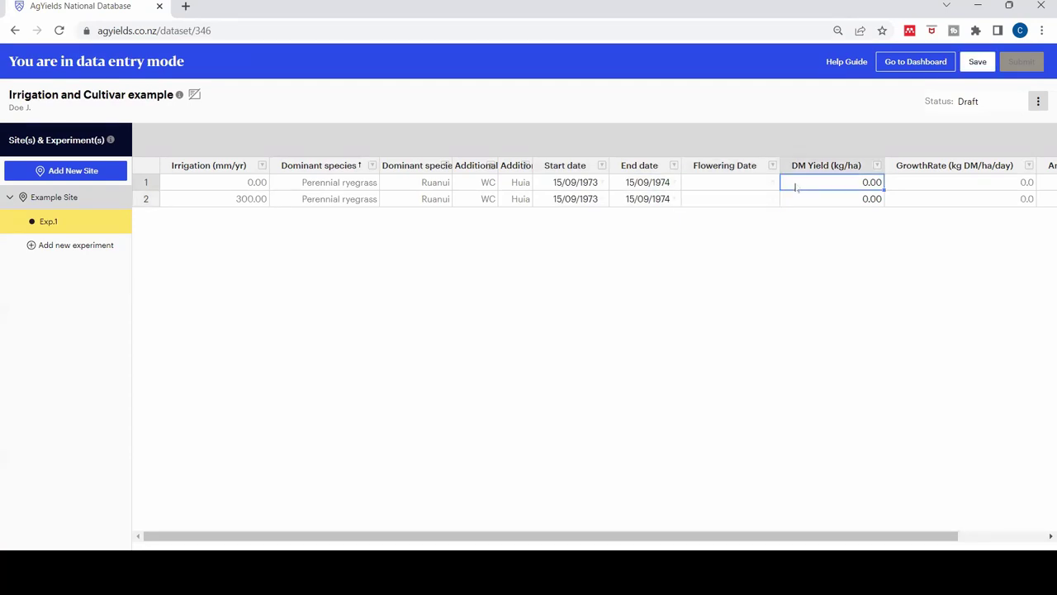
text(3000.00 6000.00)
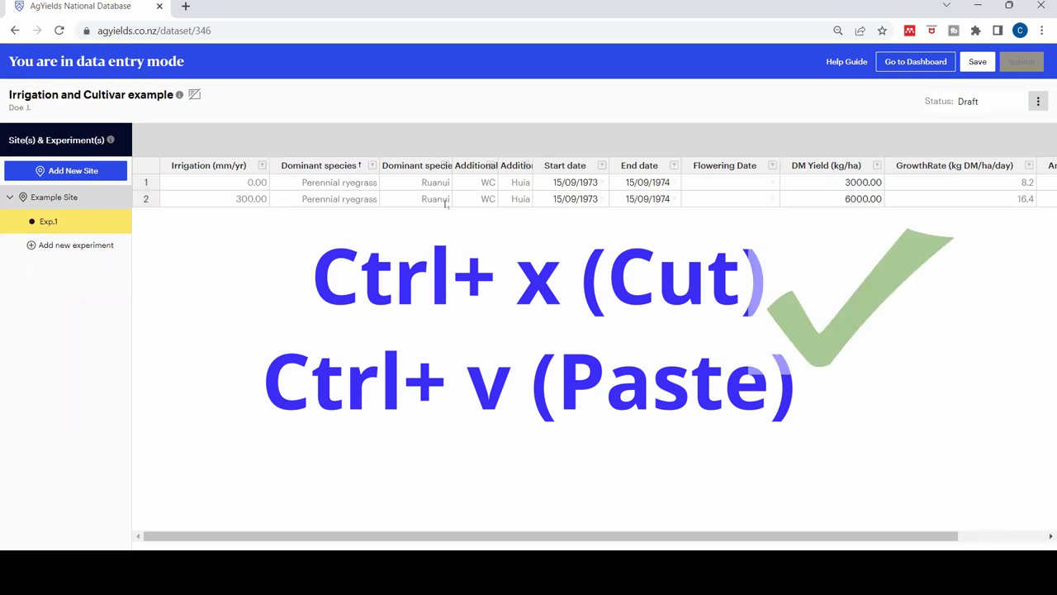
Step: Set the Dominant species filter to None so all four rows show, sorted by irrigation
click(343, 168)
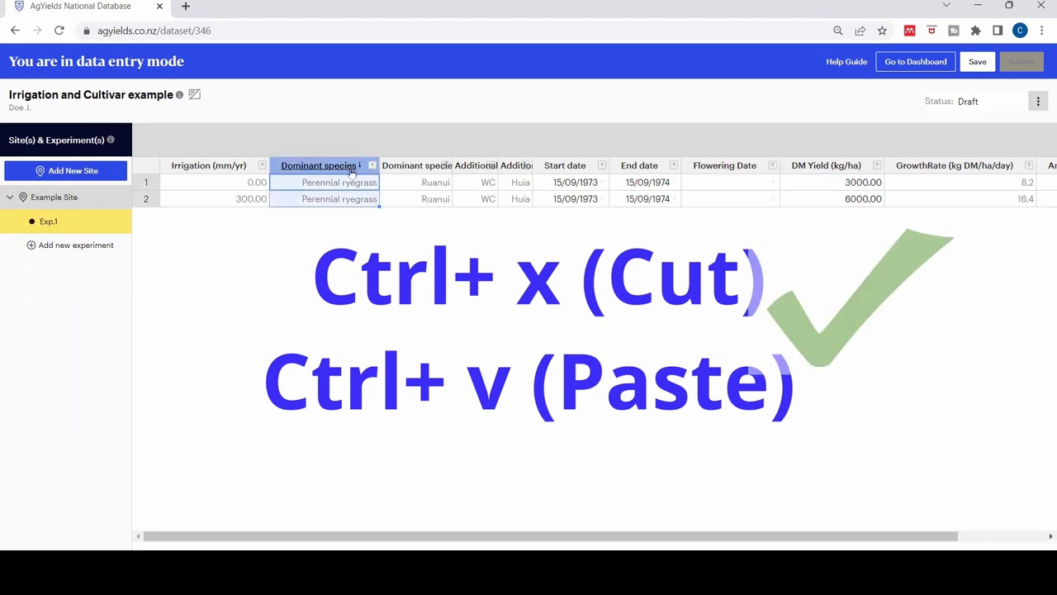
click(373, 166)
text(Per)
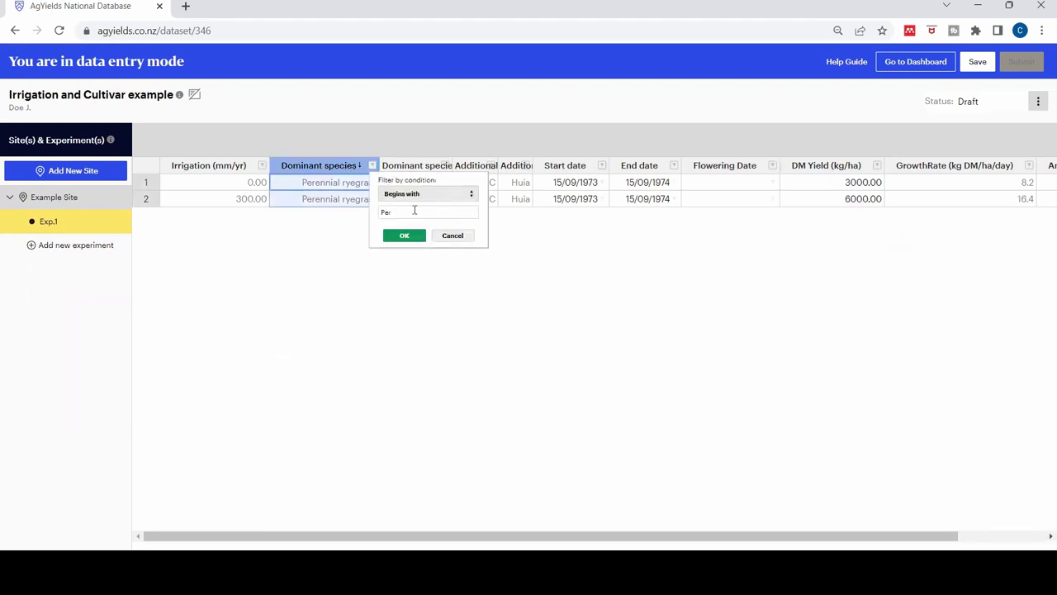
click(434, 200)
click(420, 198)
click(541, 259)
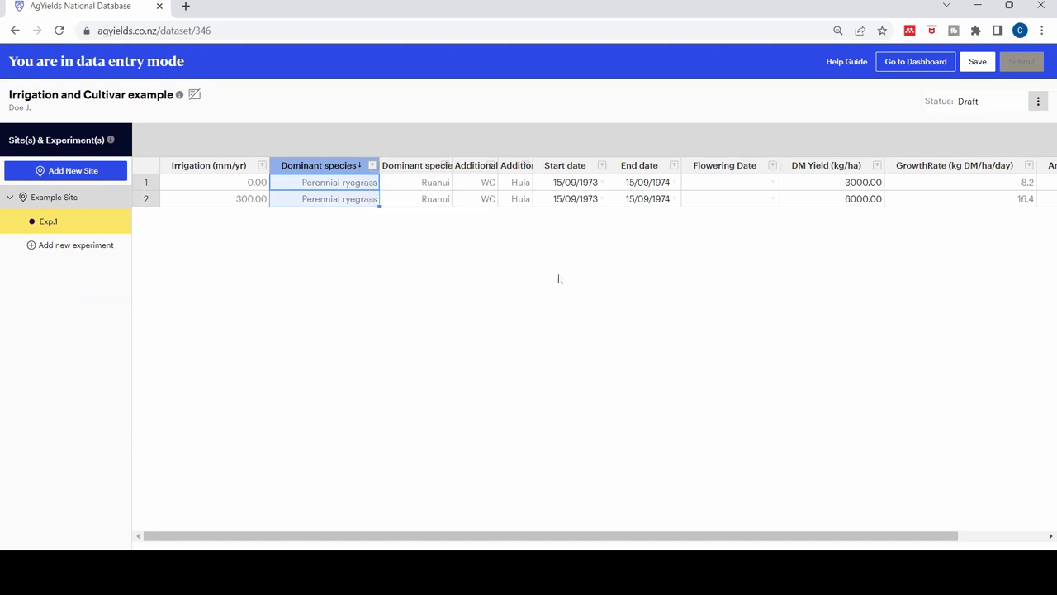
click(372, 166)
click(396, 196)
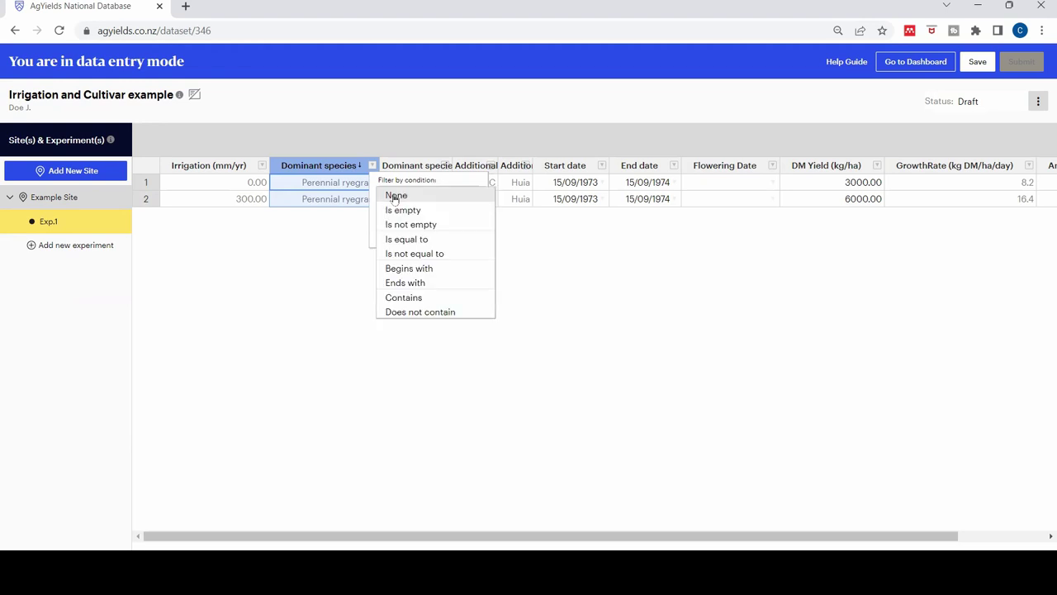
click(398, 196)
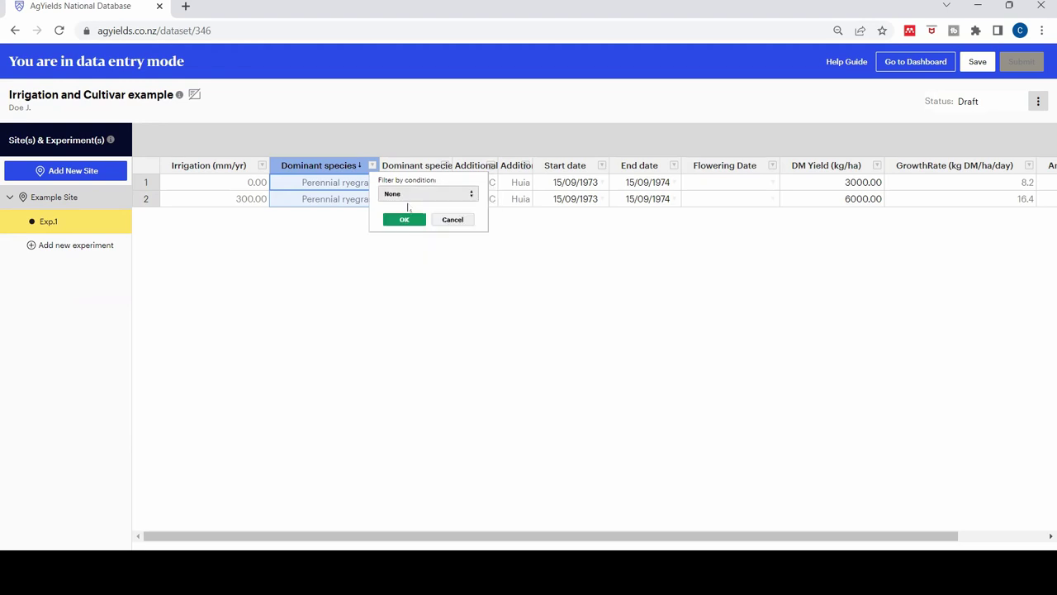
click(404, 219)
click(208, 165)
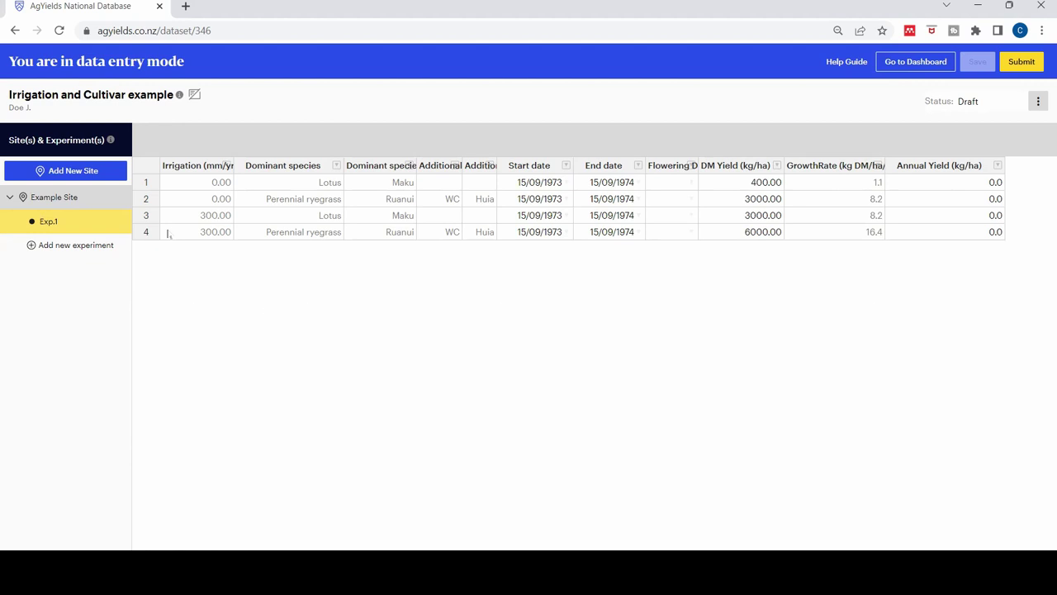
Step: Edit Exp.1 and change the number of measurements from 1 to 3
click(124, 222)
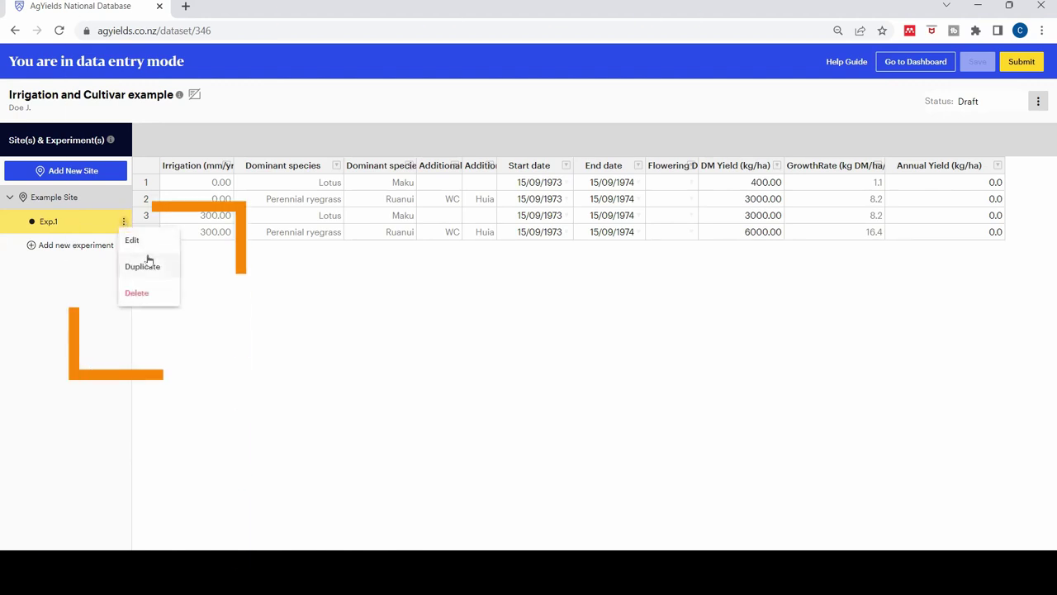
click(132, 239)
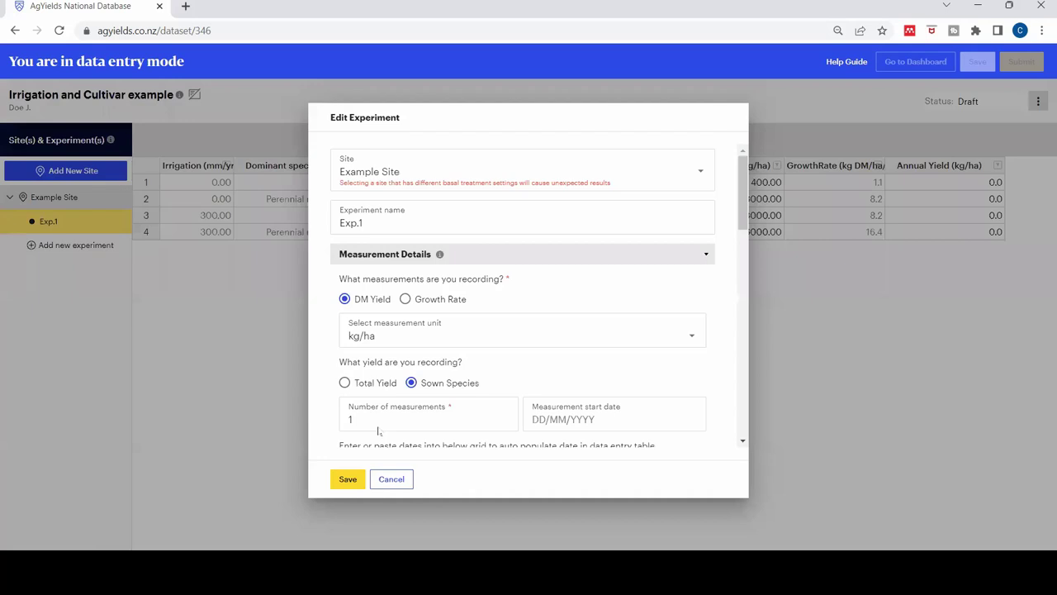
click(364, 421)
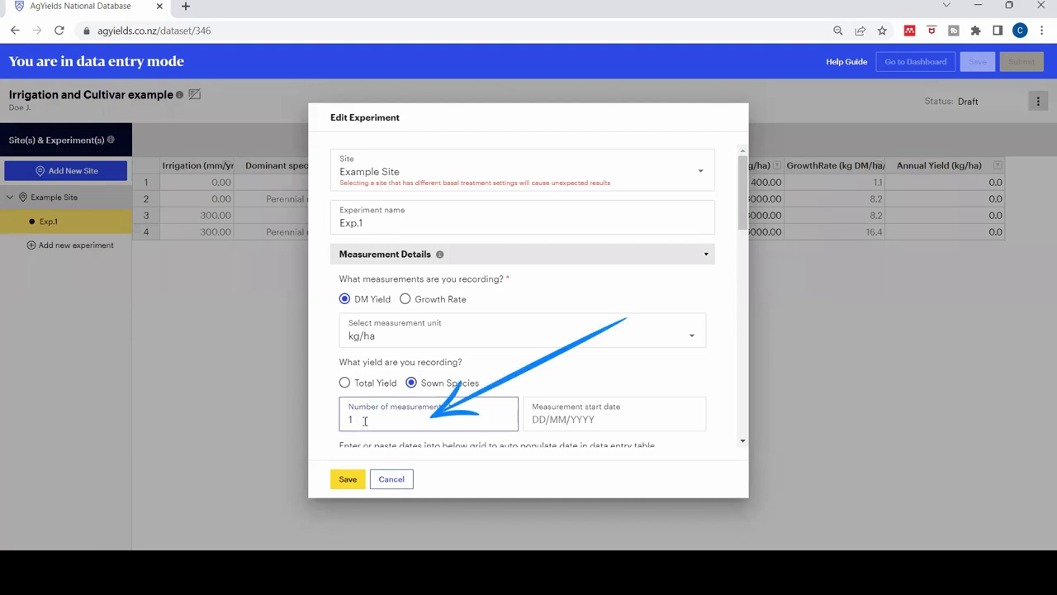
key(BackSpace)
text(3)
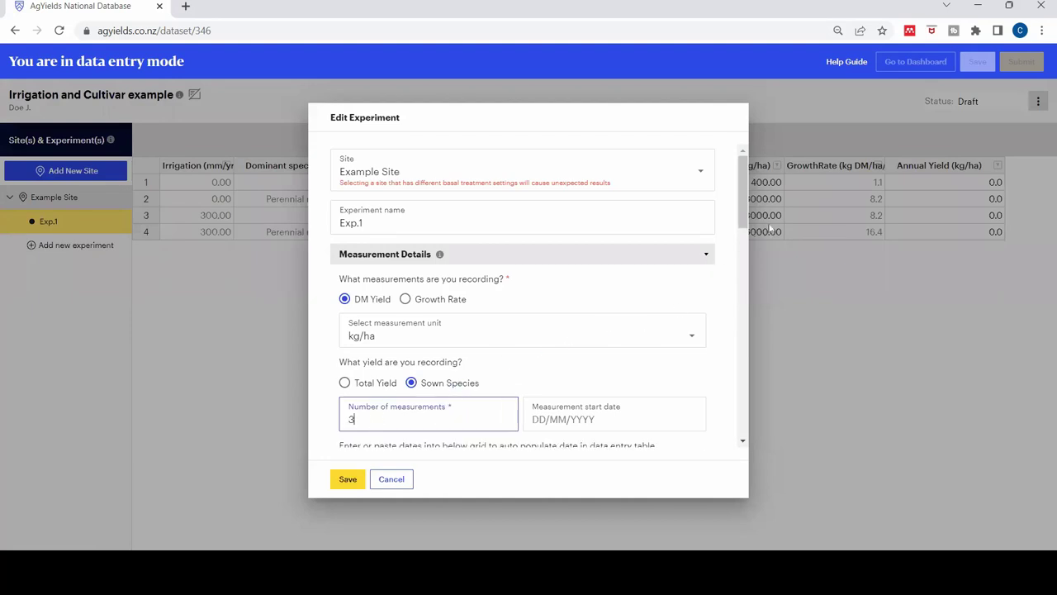
drag(748, 223, 749, 308)
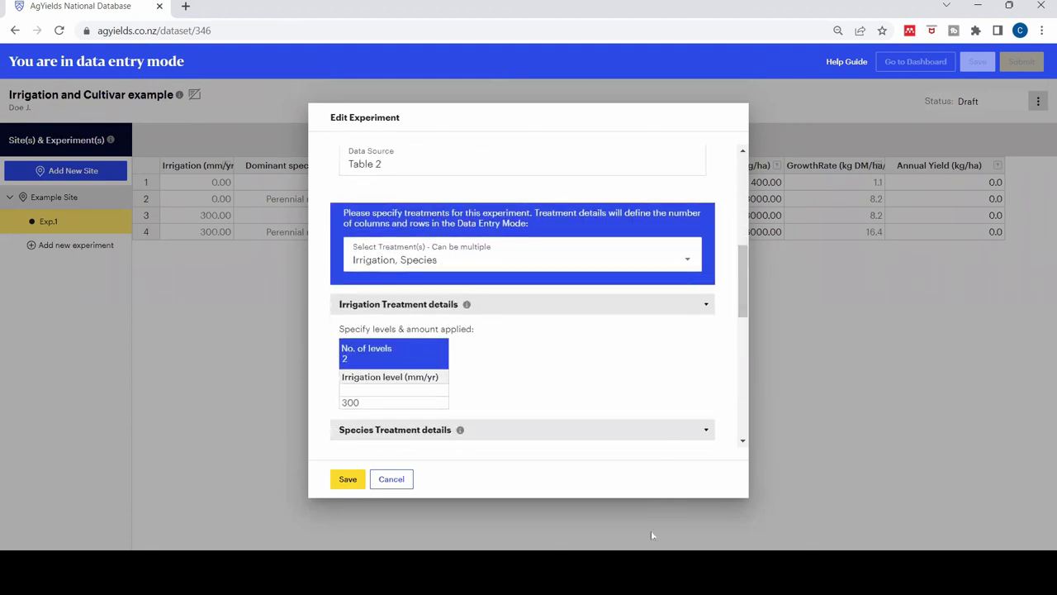
Step: Add a Nutrients treatment of Potassium with 2 levels, 0 and 100 kgK/ha
click(688, 261)
click(411, 233)
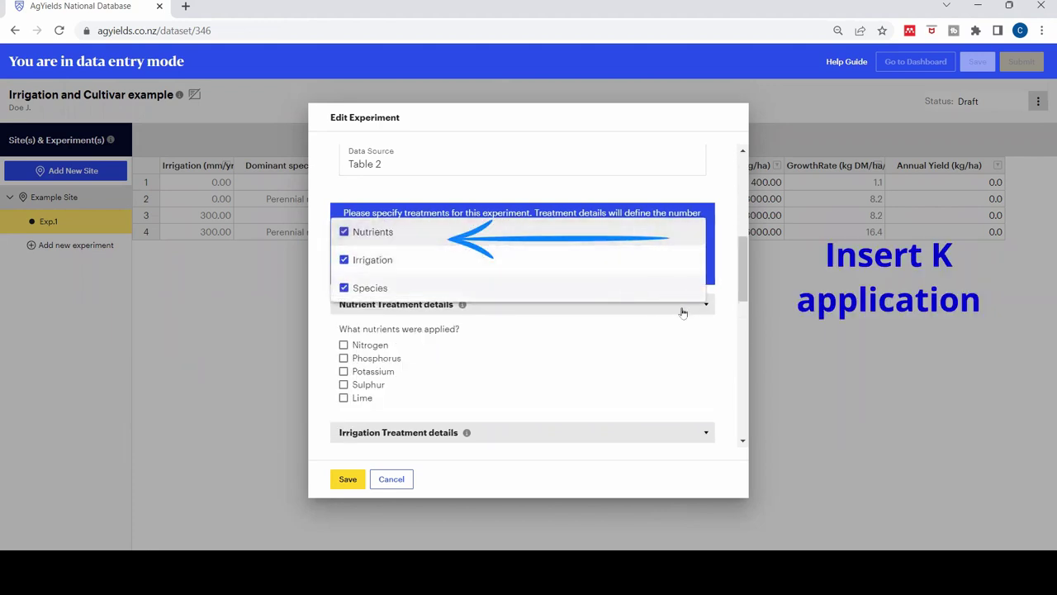
click(374, 374)
click(374, 374)
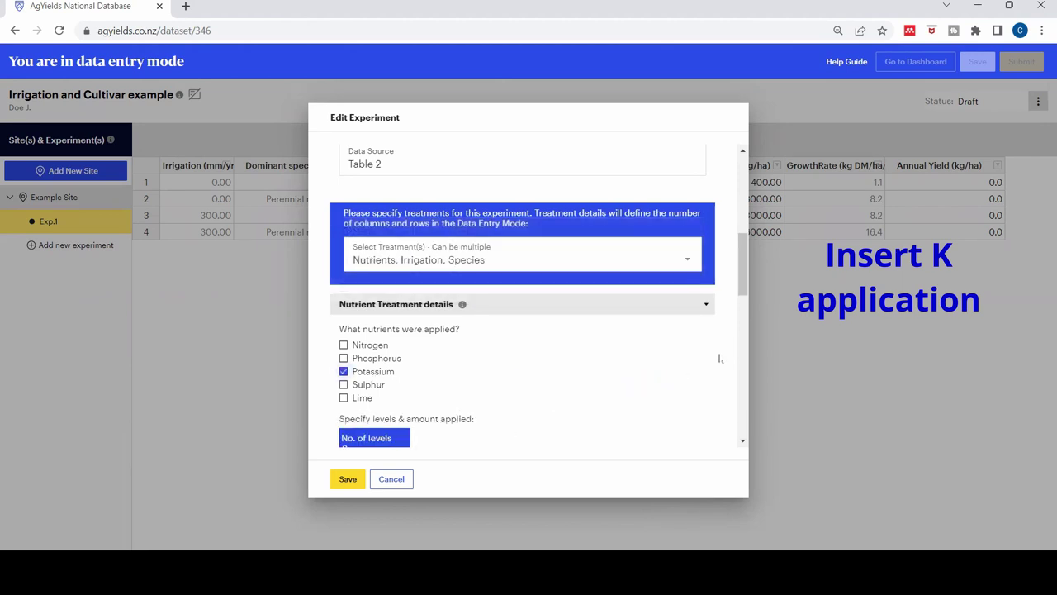
scroll(698, 325, down, 3)
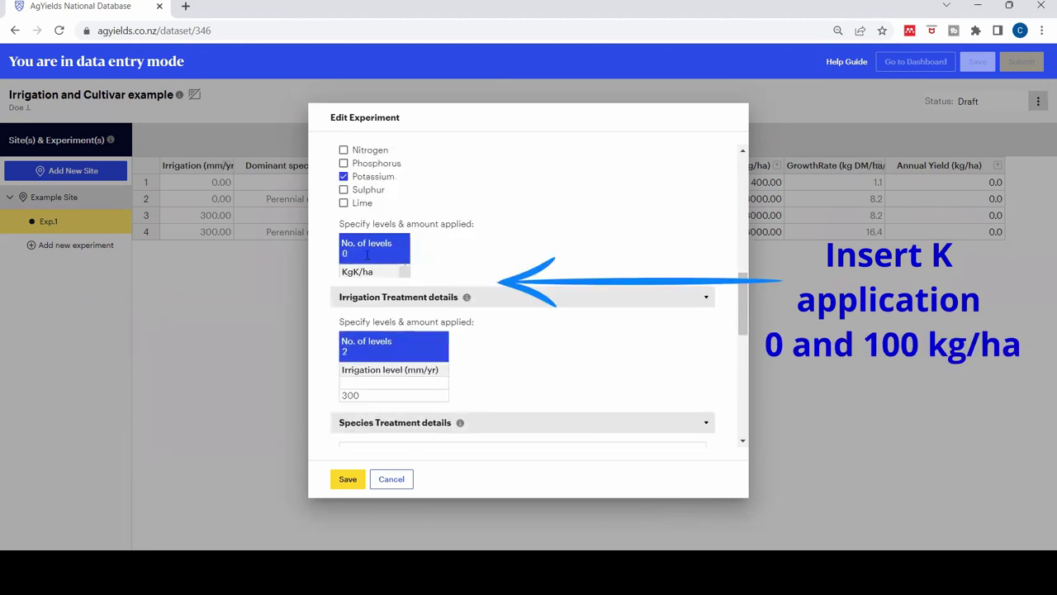
click(366, 254)
text(2)
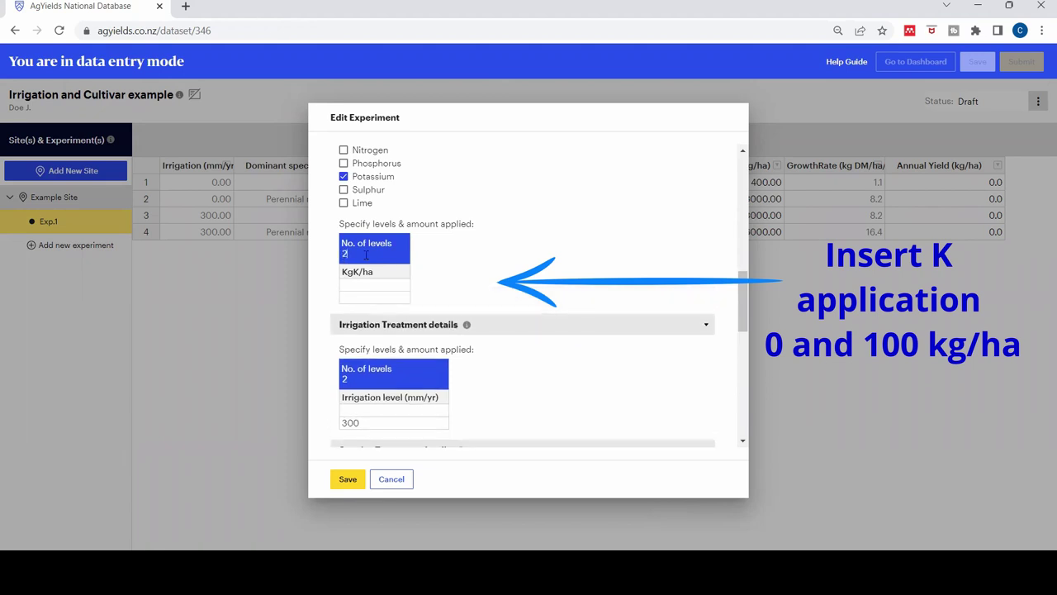
click(370, 286)
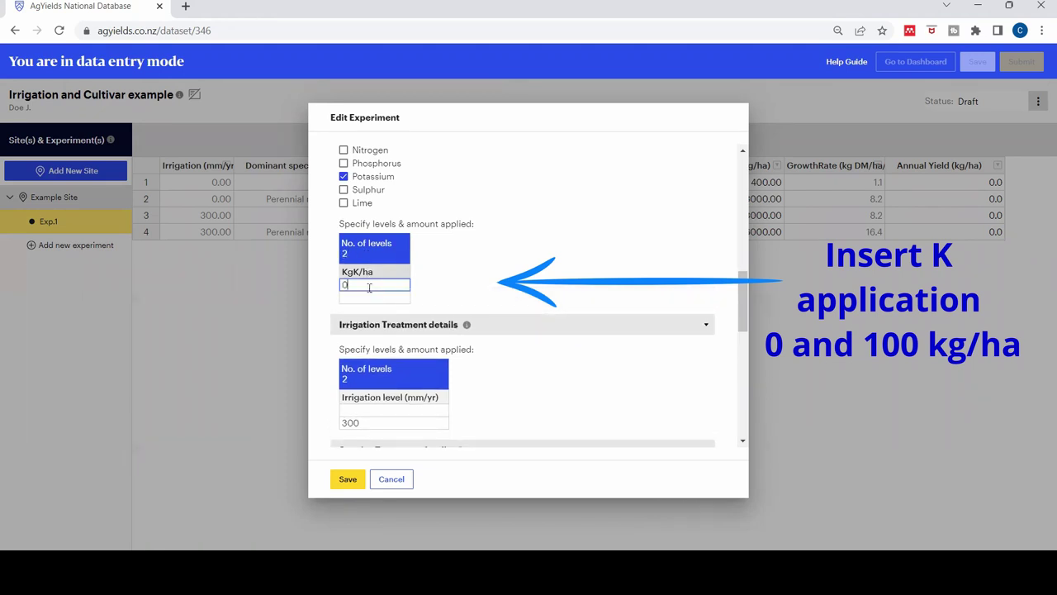
key(Return)
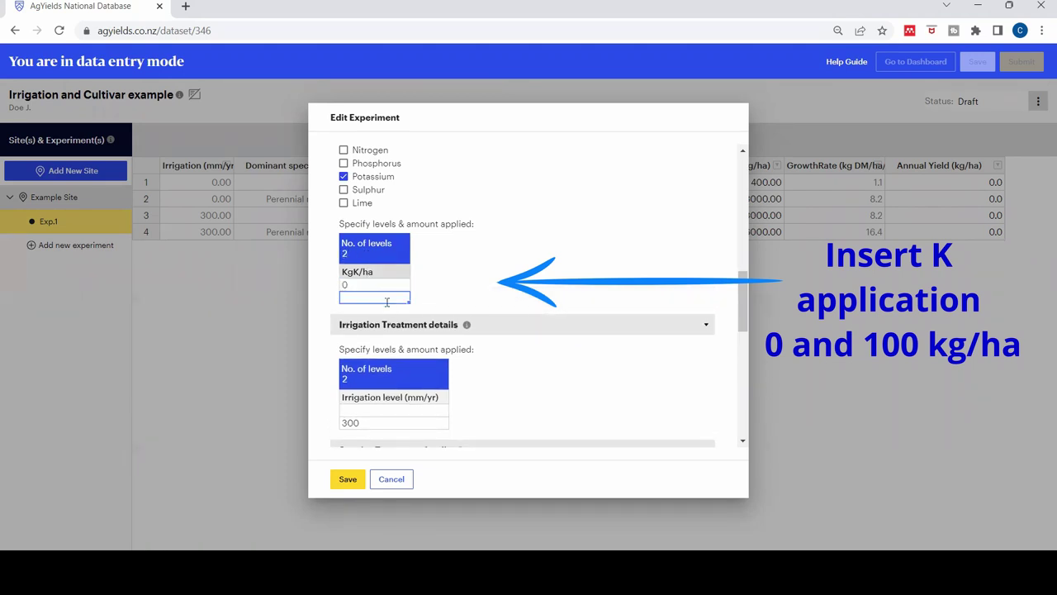
Step: Set the first irrigation level to 0
click(403, 411)
text(0)
click(556, 355)
scroll(555, 355, down, 1)
scroll(556, 355, down, 2)
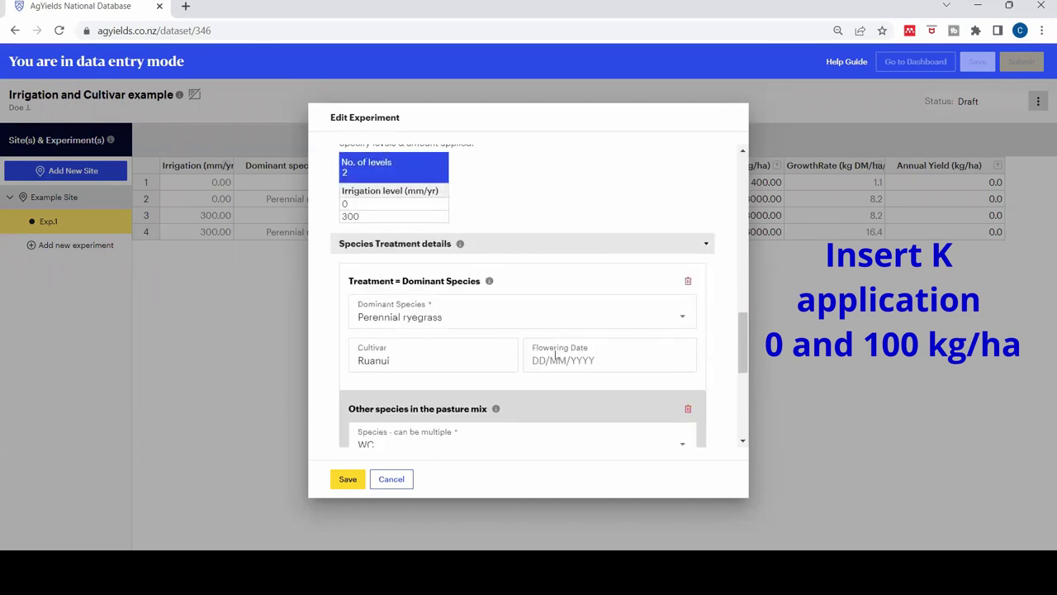
scroll(555, 355, down, 2)
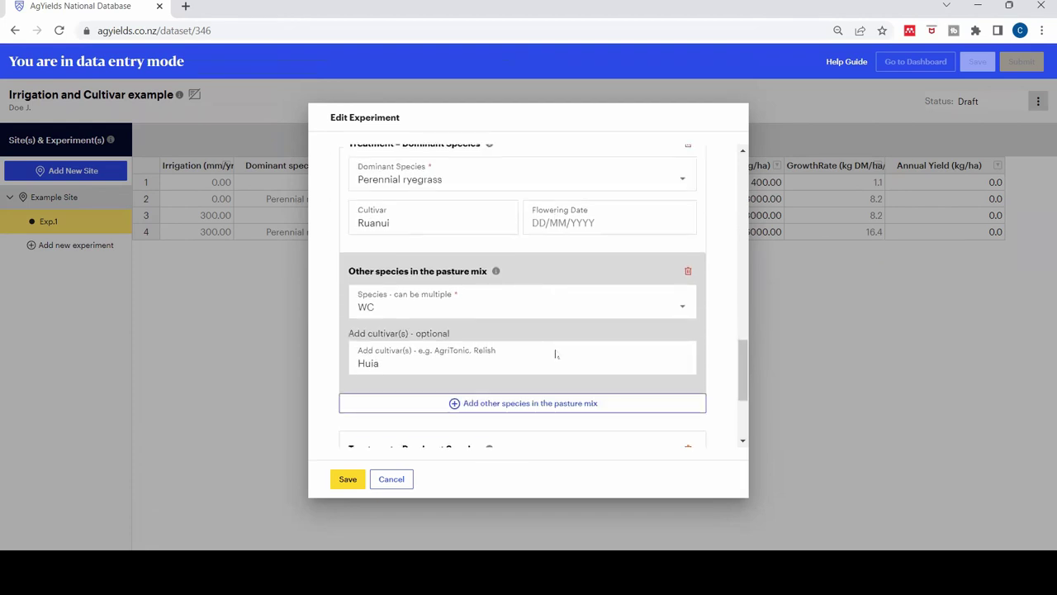
scroll(545, 363, down, 1)
Step: Save the experiment and sort the resulting 24-row table by irrigation level
click(350, 480)
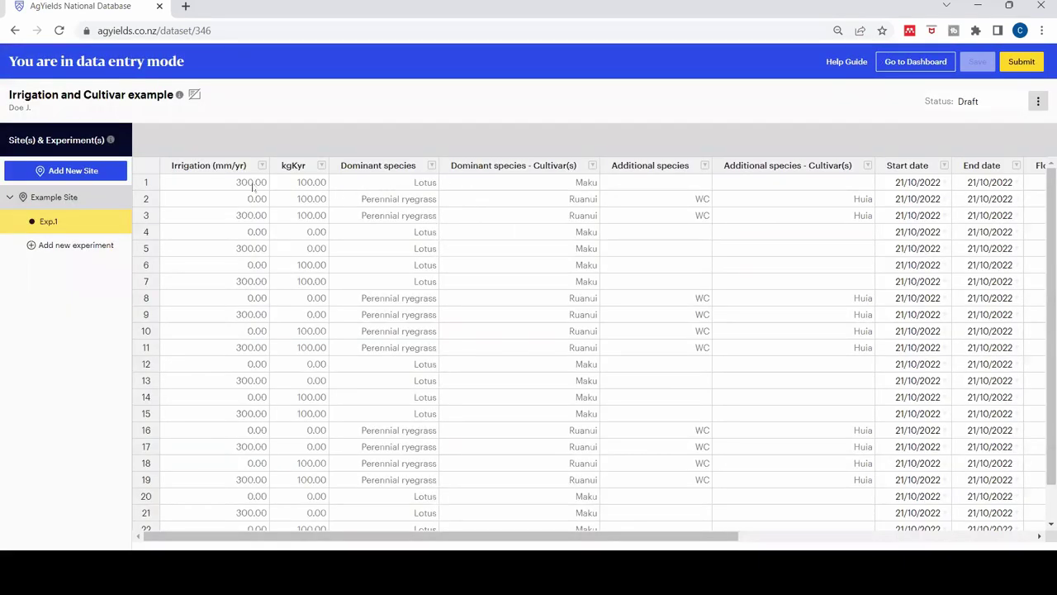
click(227, 175)
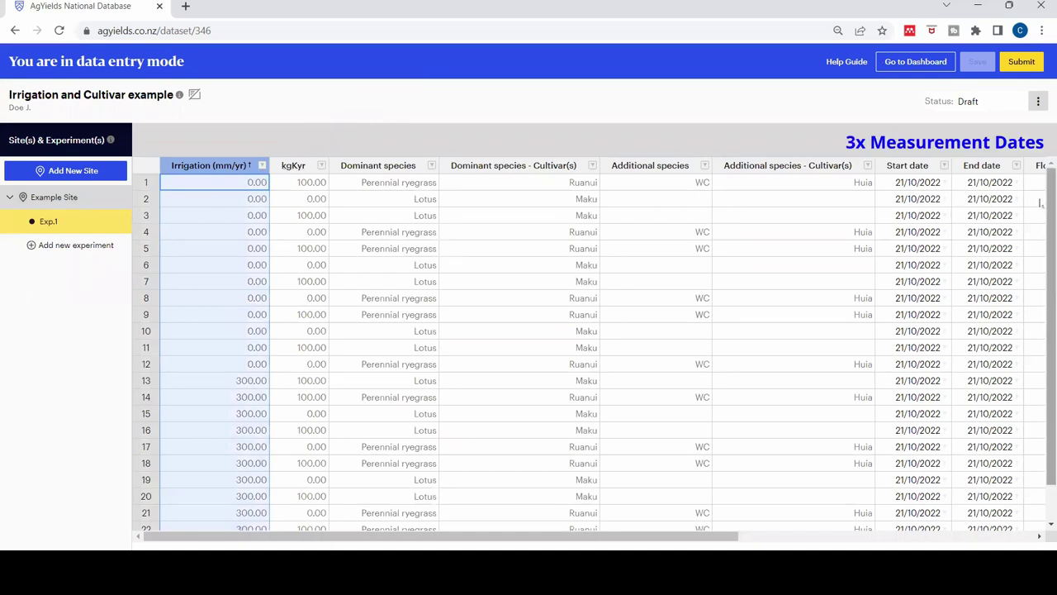
scroll(1040, 247, down, 1)
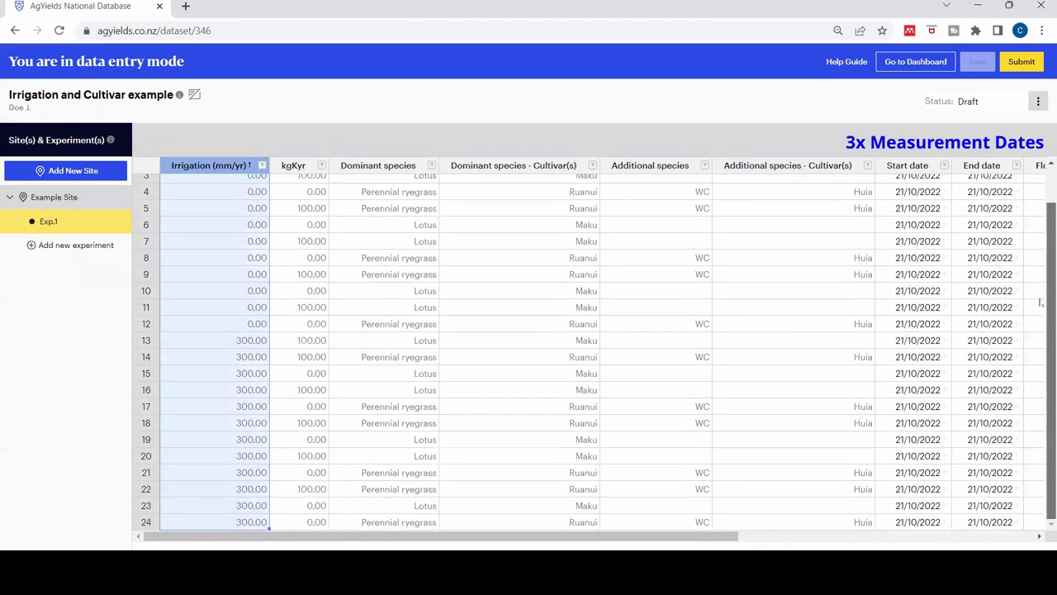
scroll(1040, 197, up, 1)
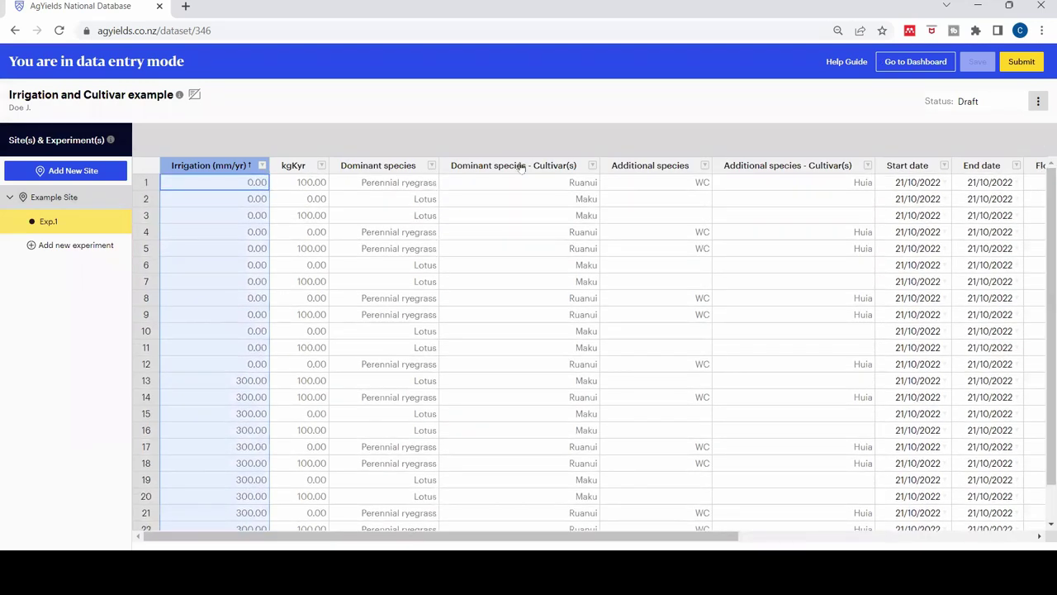
Step: Sort by kgKyr, then by Dominant species: Lotus rows 1–12, Perennial ryegrass rows 13–24
click(295, 166)
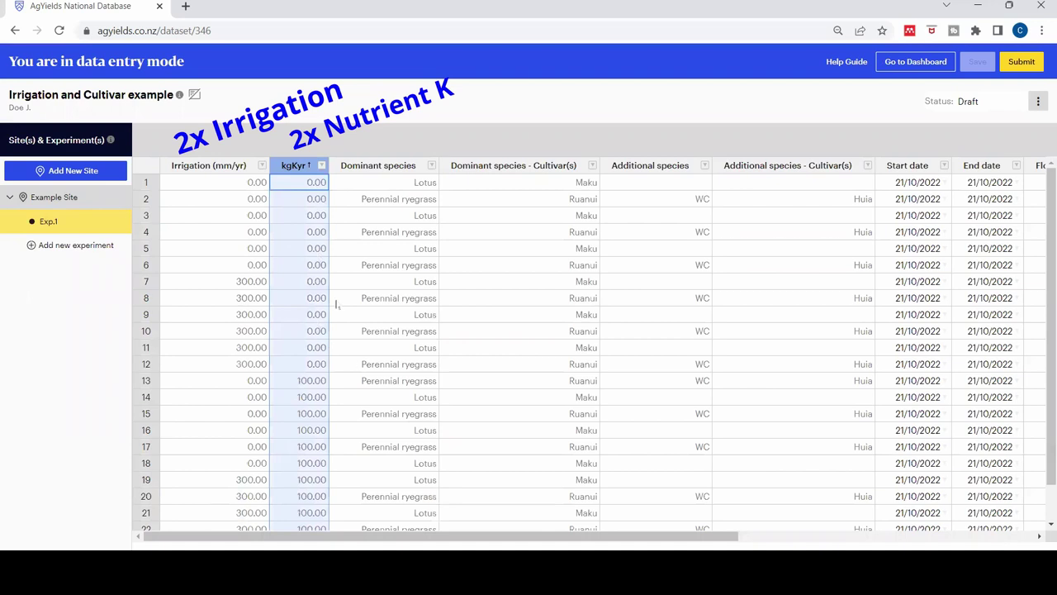
scroll(335, 322, down, 1)
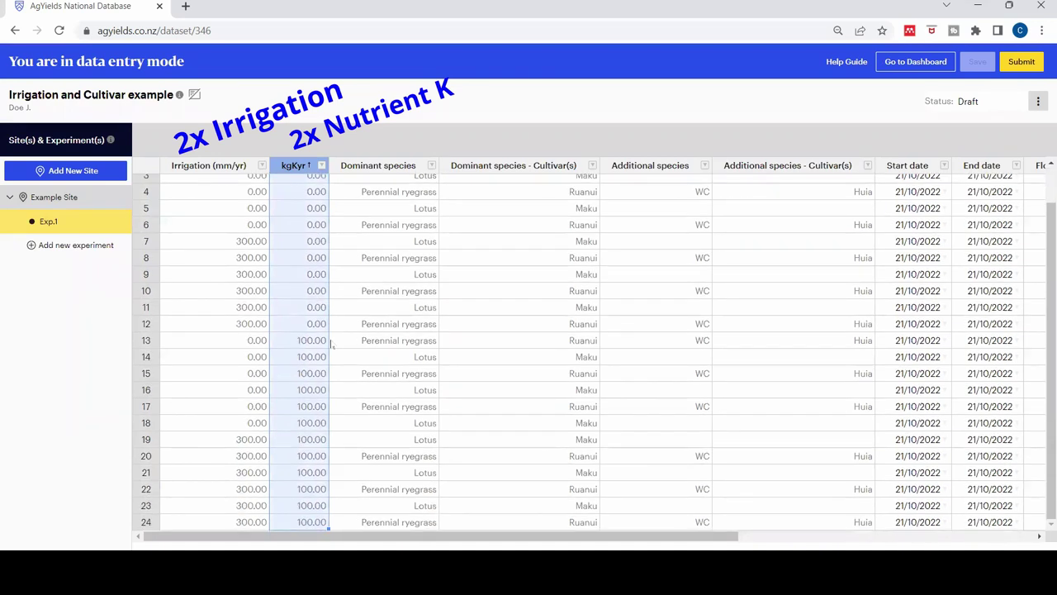
scroll(334, 322, up, 1)
click(386, 167)
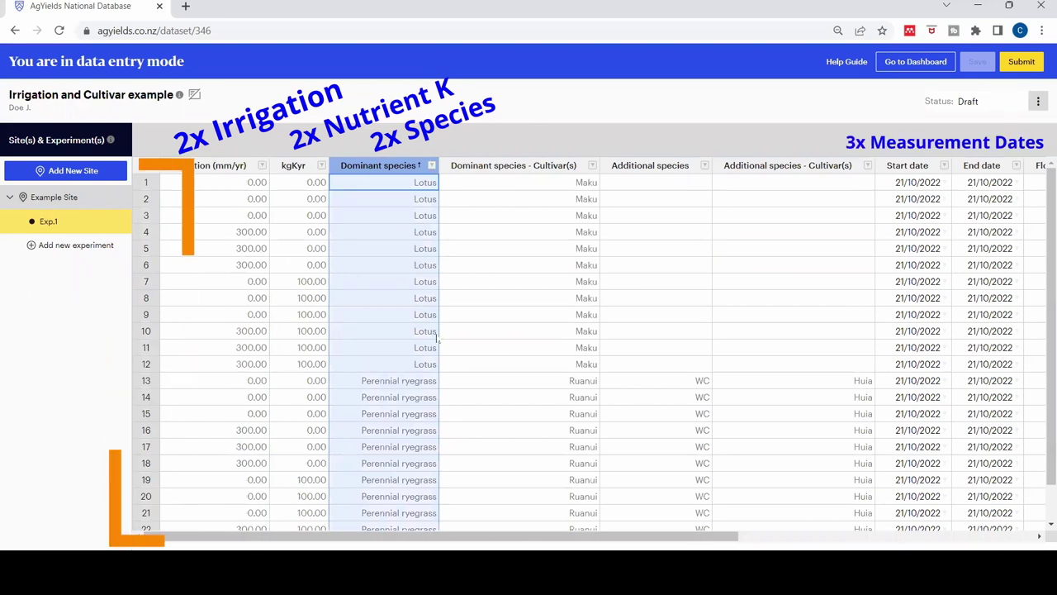
scroll(438, 335, down, 2)
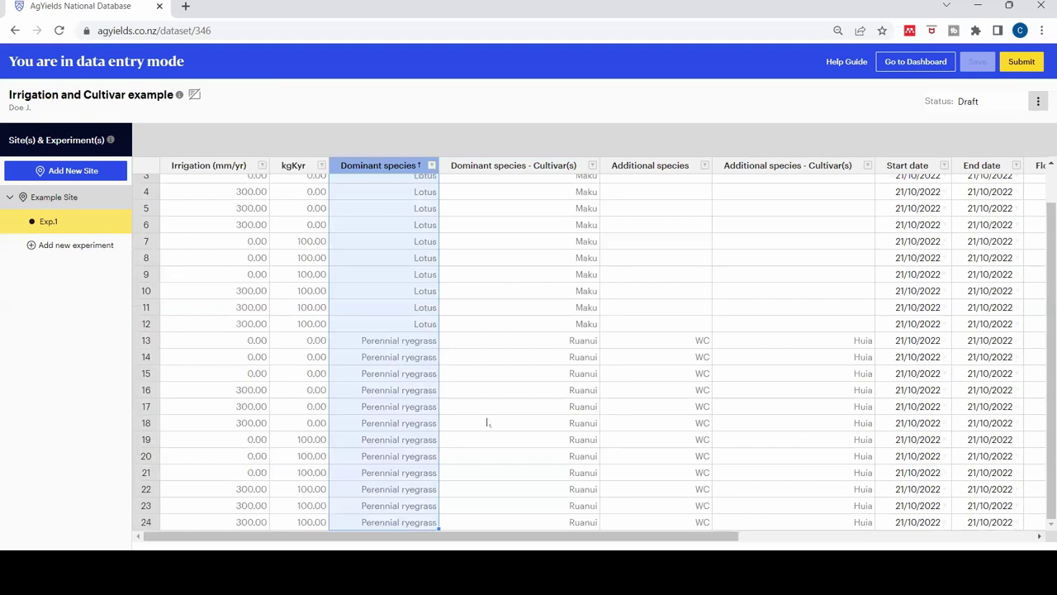
Step: Show the Edit, Duplicate and Delete options for Exp.1
scroll(393, 405, up, 3)
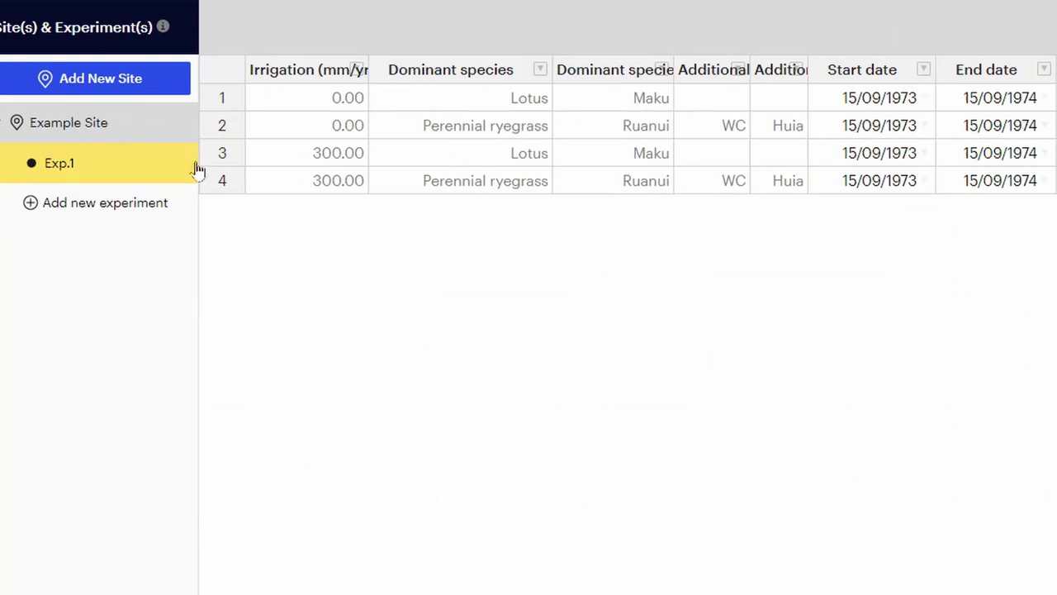
click(186, 165)
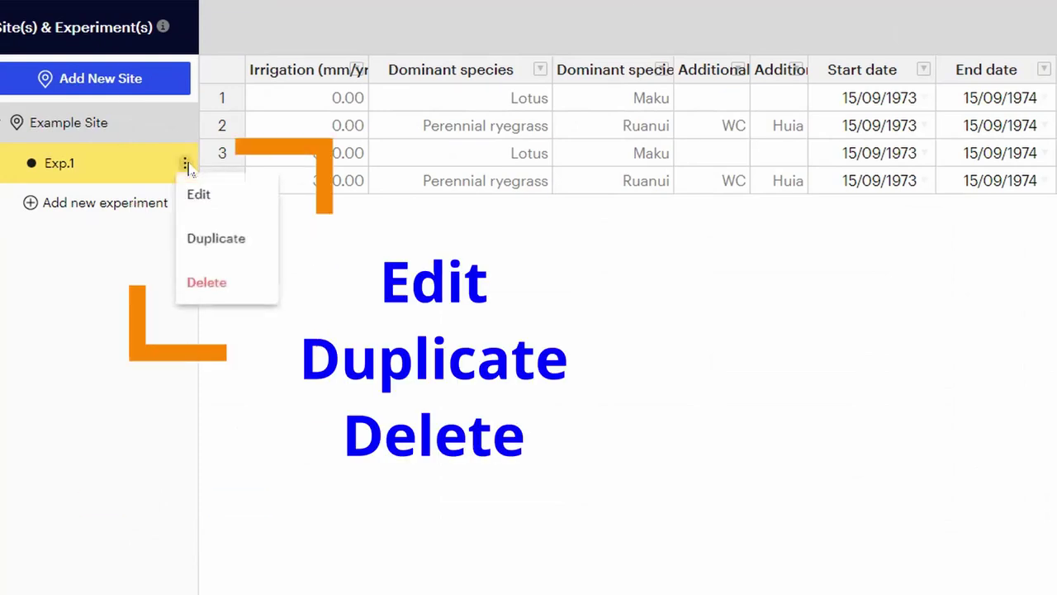